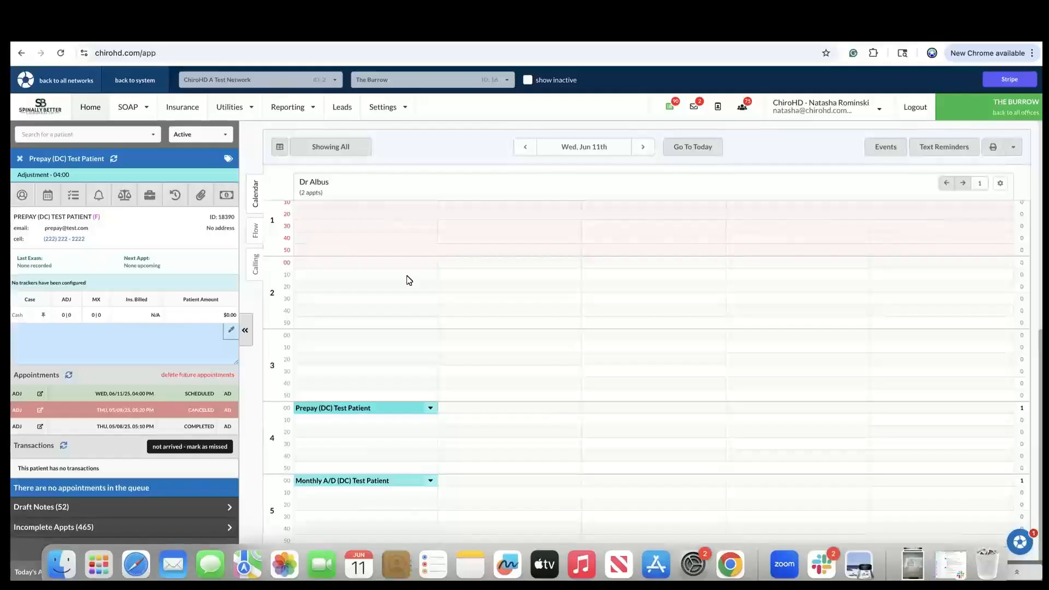
# Start a new transaction for the 4:00 Prepay test patient with a payment line described as "Payment - 12 Visits Prepay".
pyautogui.click(338, 410)
pyautogui.click(226, 198)
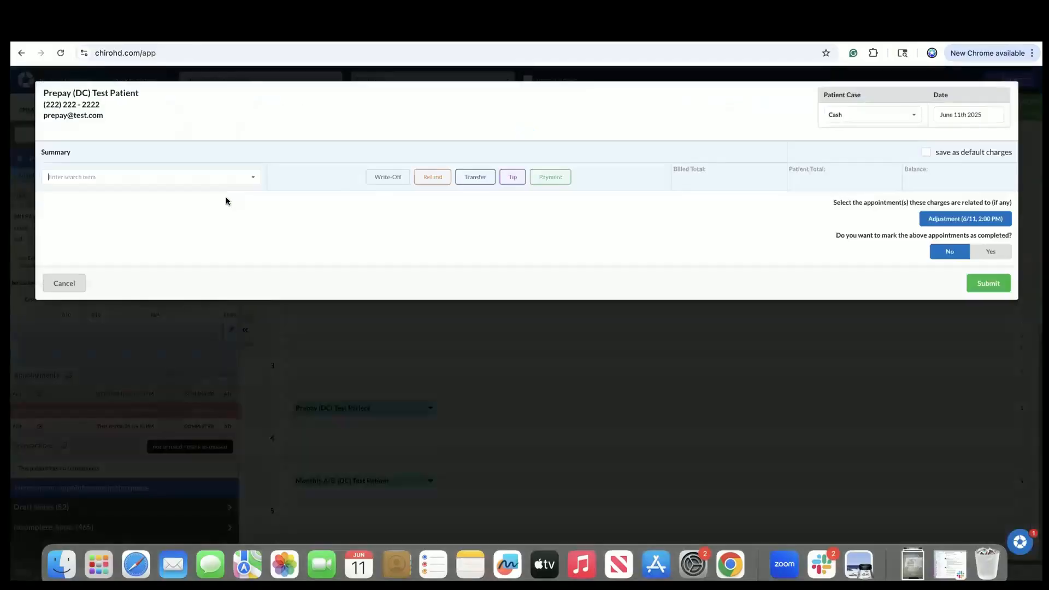
pyautogui.click(551, 177)
pyautogui.click(148, 186)
pyautogui.write('-')
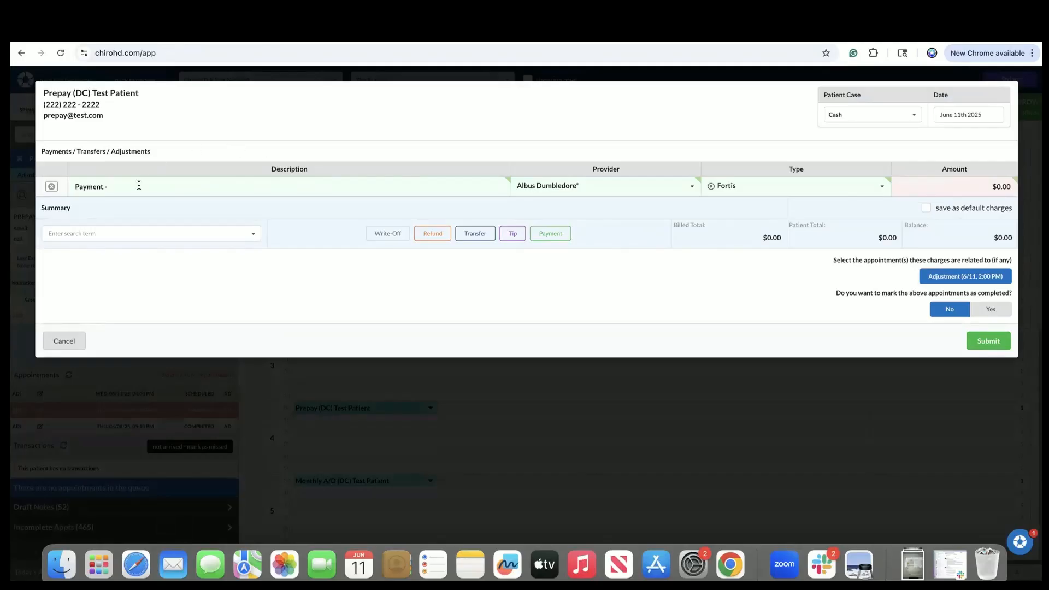
pyautogui.write('12 Visits Prea')
pyautogui.press('BackSpace')
pyautogui.write('pay')
# Set the prepay payment's type to Cash and its amount to 600.00, and submit the transaction.
pyautogui.click(732, 191)
pyautogui.click(733, 282)
pyautogui.click(971, 190)
pyautogui.write('600.00')
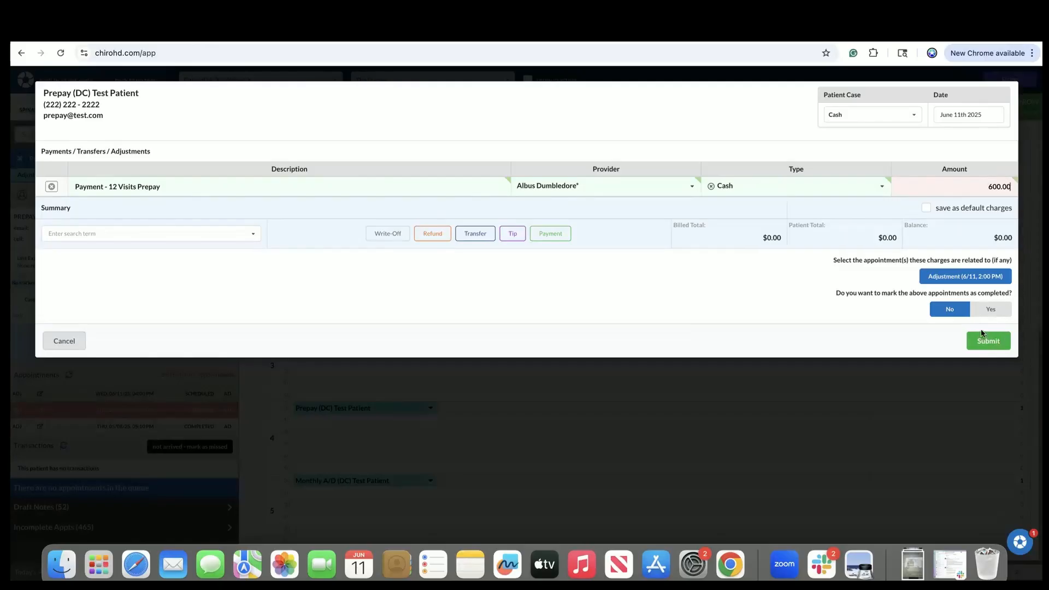
pyautogui.click(990, 346)
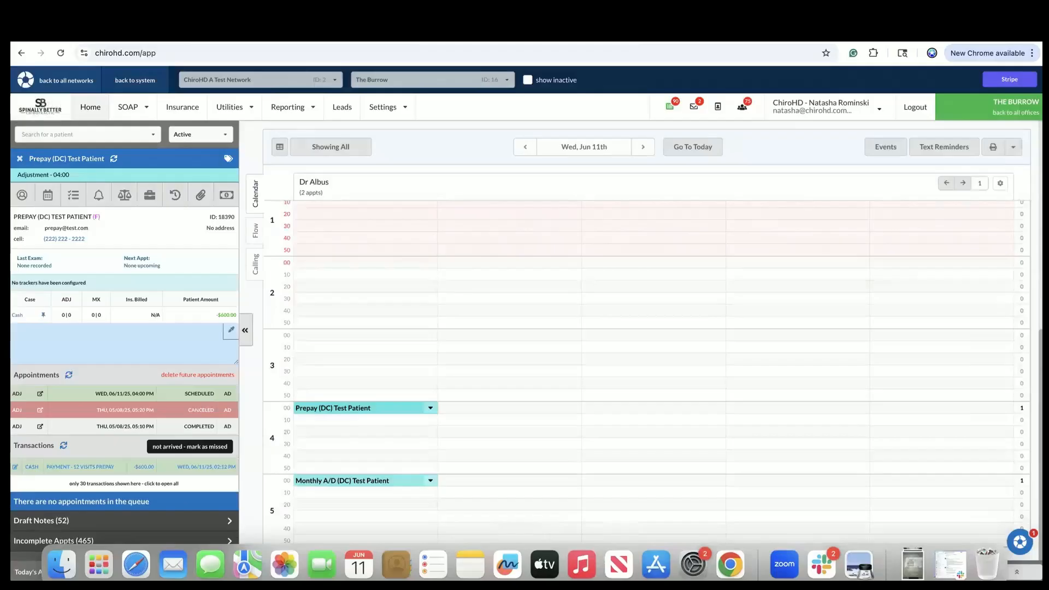
# Add the service Adj - 3-4 Regions (98941) to the default charges of the Prepay patient's Cash case.
pyautogui.click(125, 195)
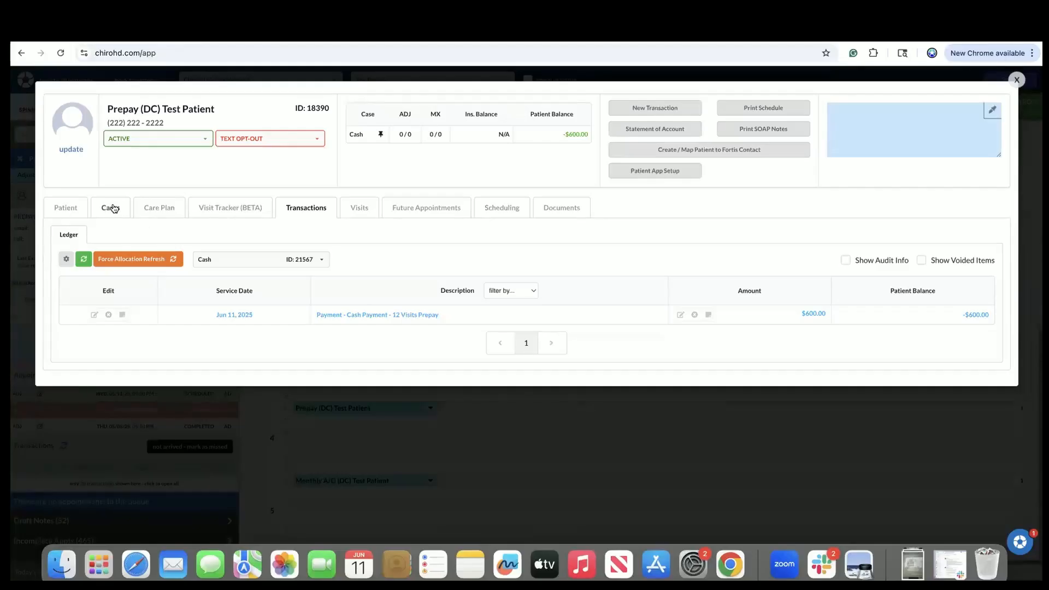
pyautogui.click(112, 209)
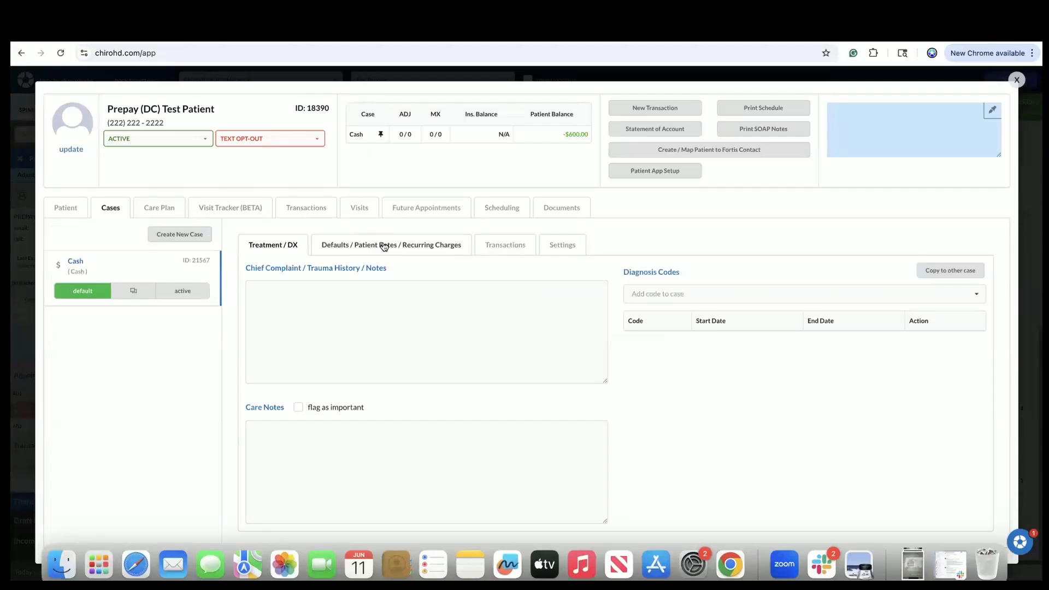
pyautogui.click(385, 247)
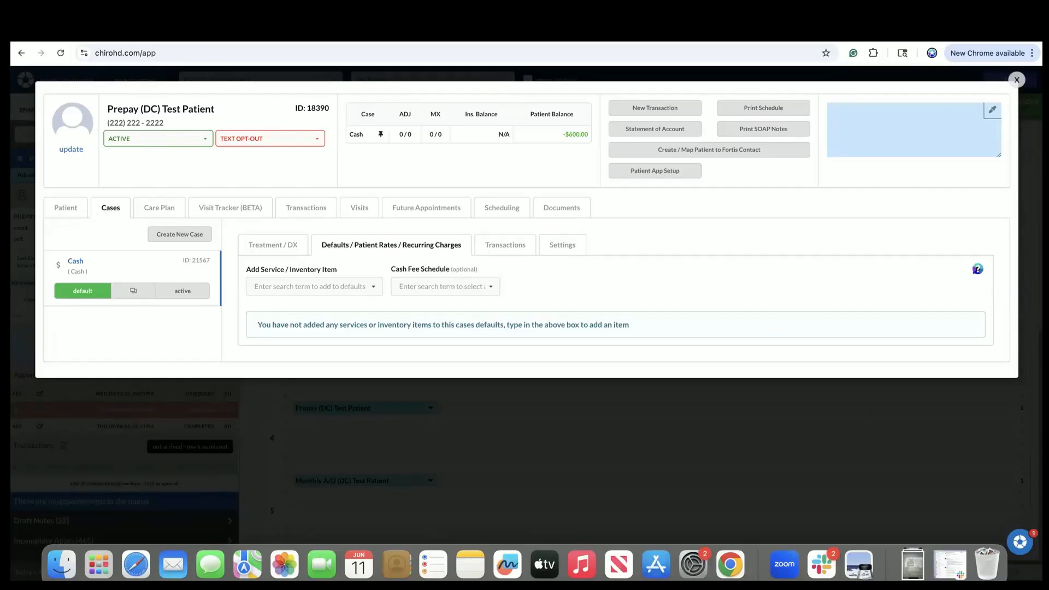
pyautogui.click(305, 289)
pyautogui.write('adj')
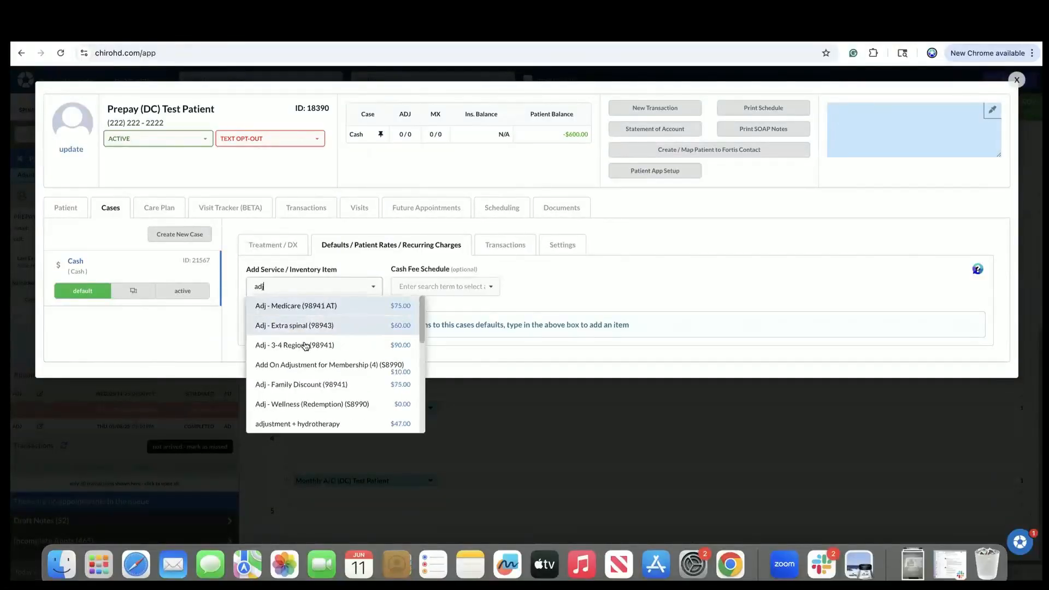
pyautogui.click(304, 345)
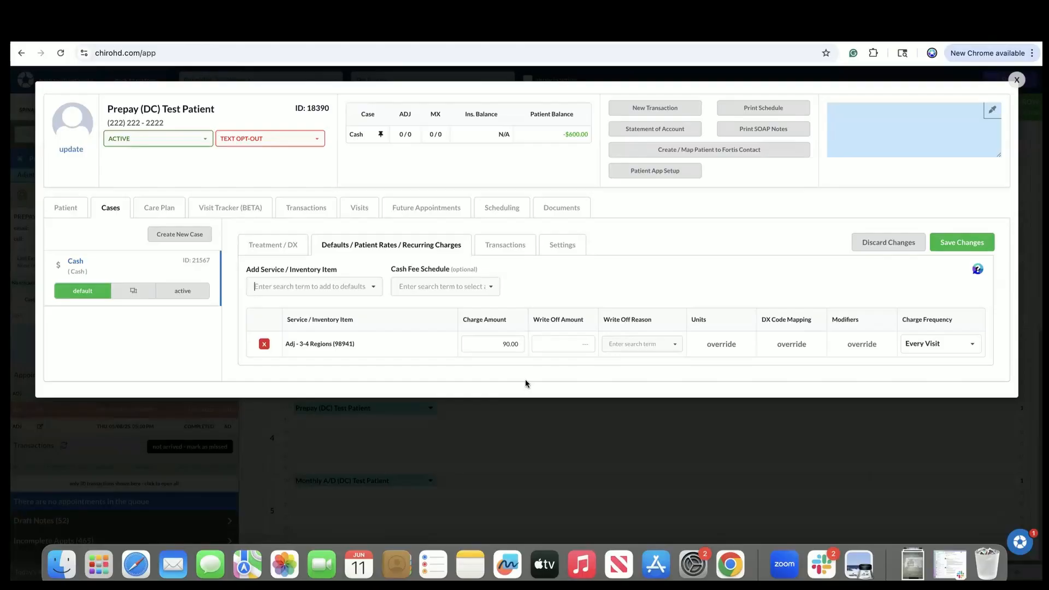
# Give the default adjustment charge a 40.00 write-off with the reason Prepay Write-Off, save the changes and close the patient record.
pyautogui.click(551, 341)
pyautogui.write('40.00')
pyautogui.press('Tab')
pyautogui.write('pre')
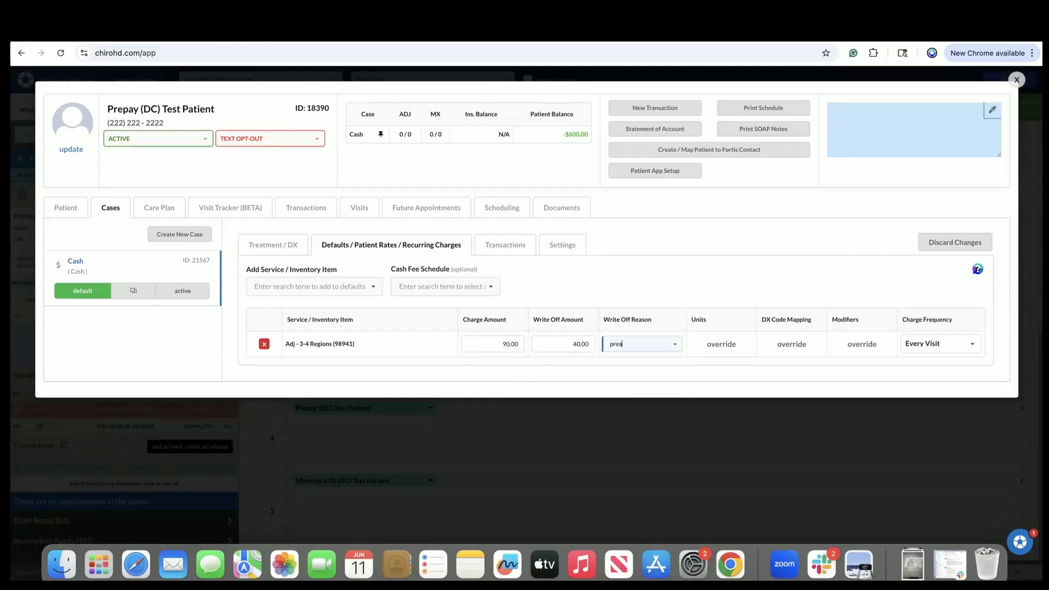
pyautogui.click(634, 362)
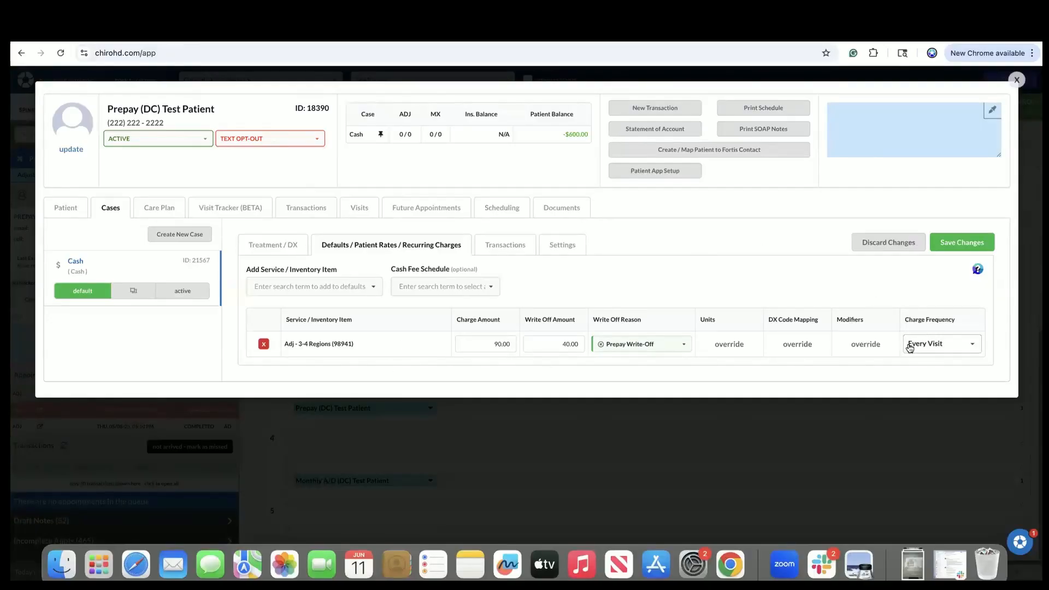
pyautogui.click(962, 242)
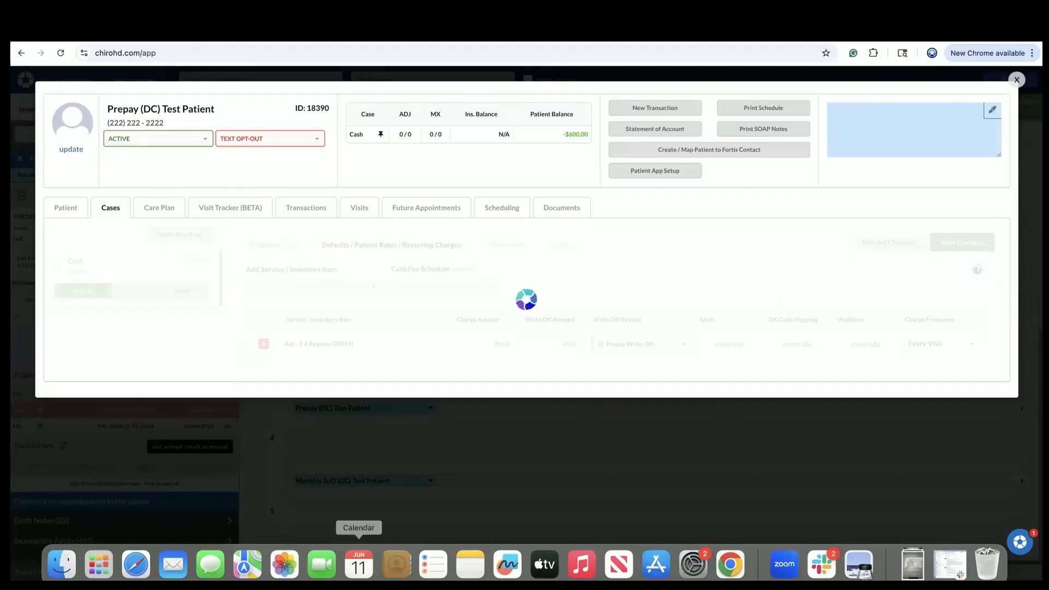
pyautogui.click(1017, 80)
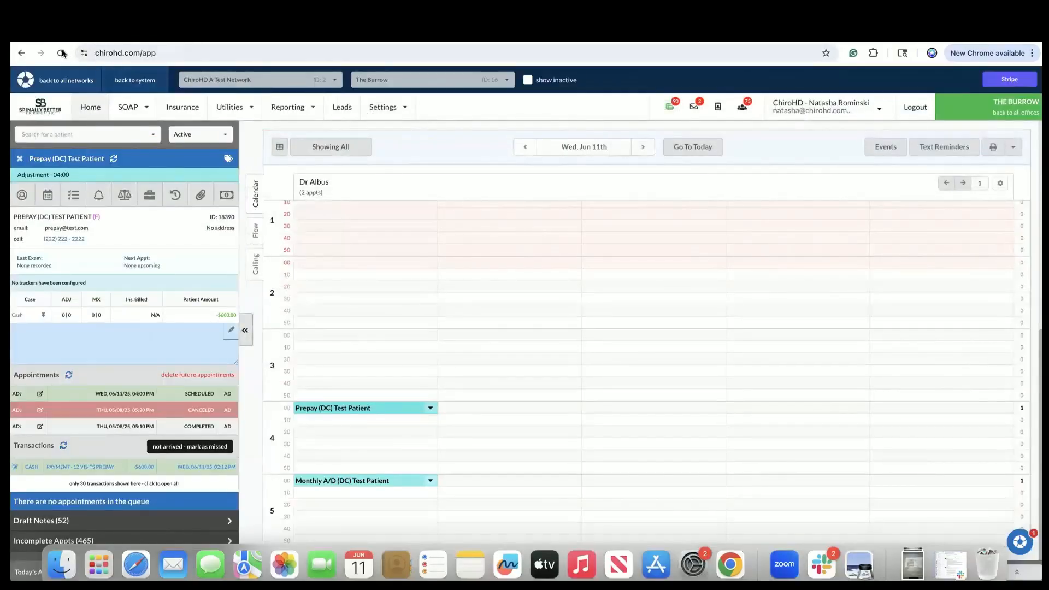
# Reload the calendar and check in the Prepay test patient's 4:00 appointment.
pyautogui.click(60, 53)
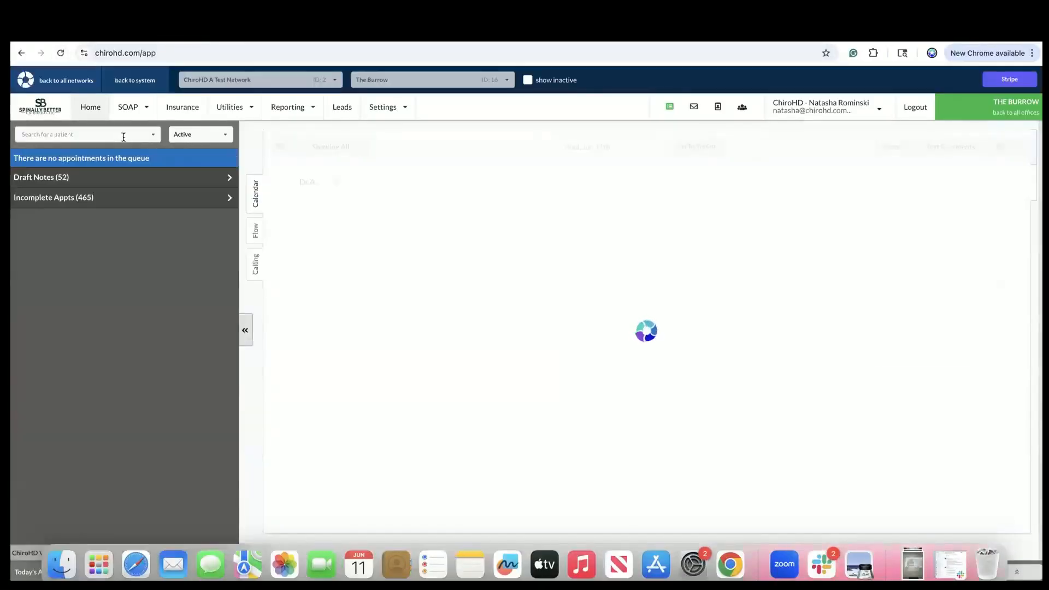
pyautogui.scroll(-8, 424, 401)
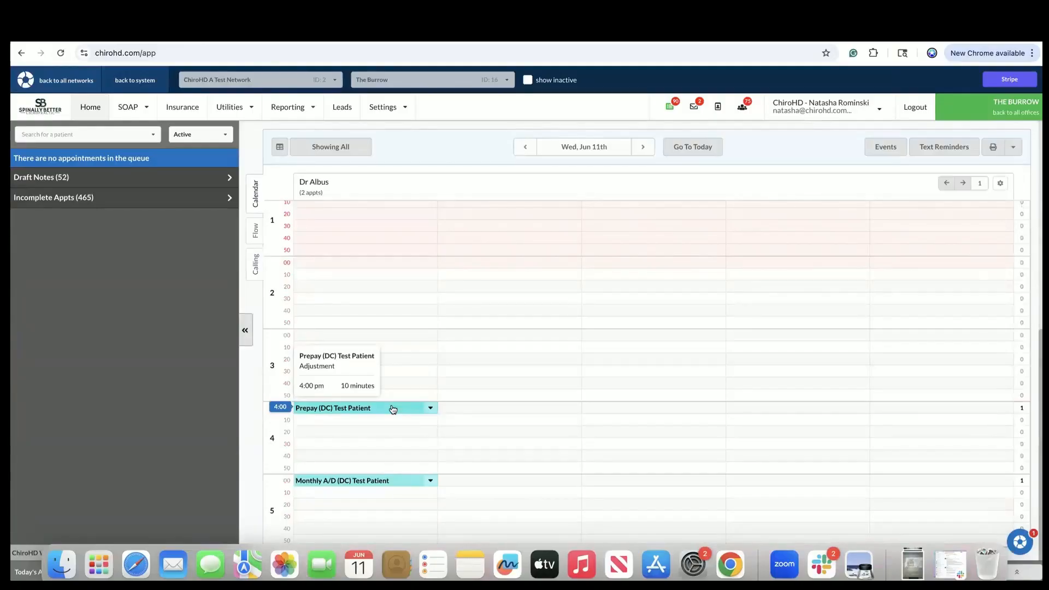
pyautogui.click(430, 408)
pyautogui.click(403, 264)
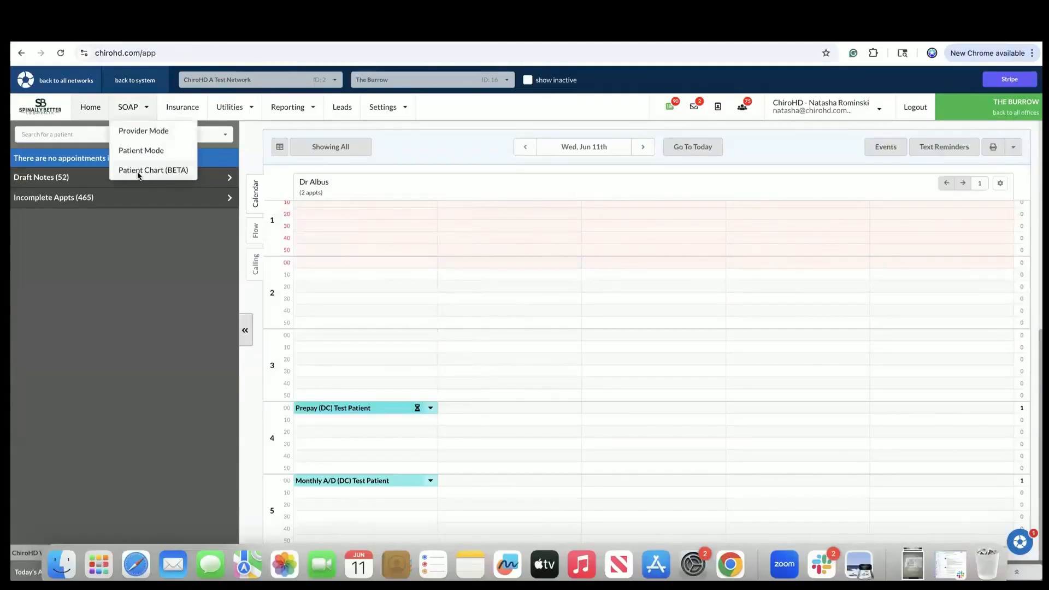
# Open the queued Prepay patient in Patient Chart (BETA) and display the visit note.
pyautogui.click(139, 174)
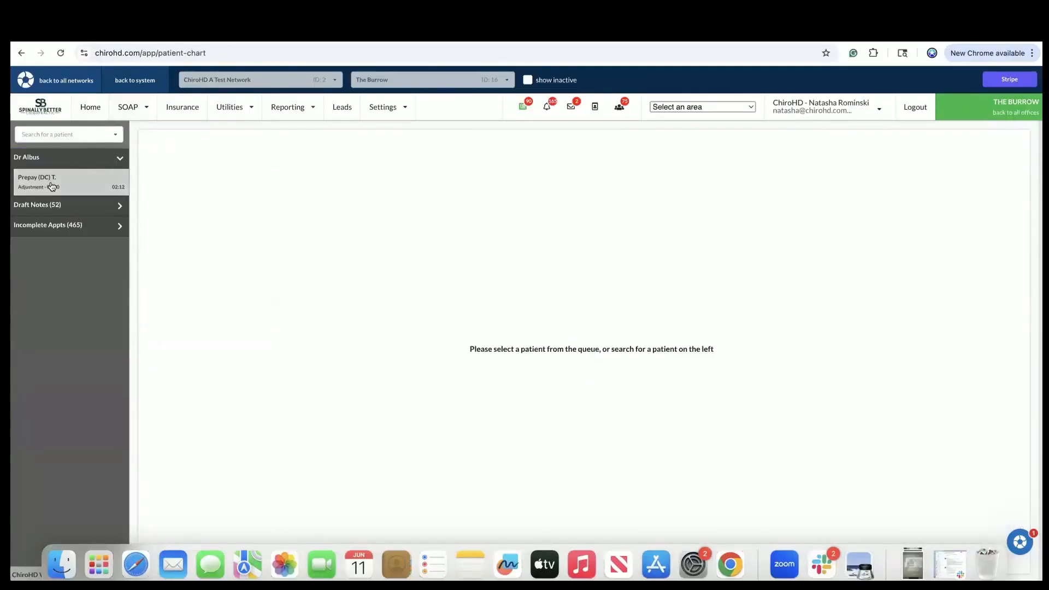
pyautogui.click(38, 189)
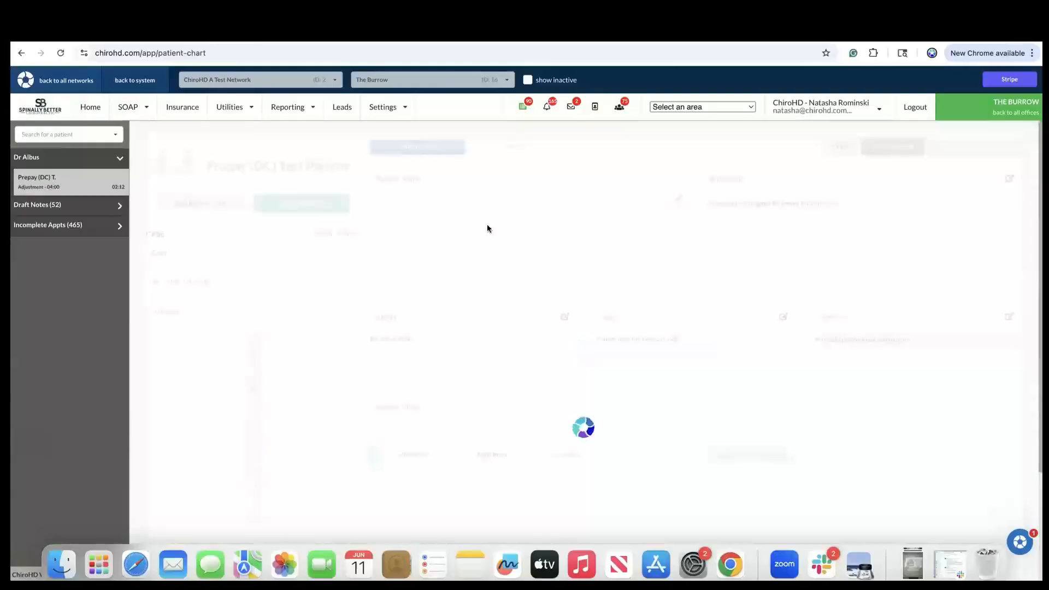
pyautogui.click(506, 146)
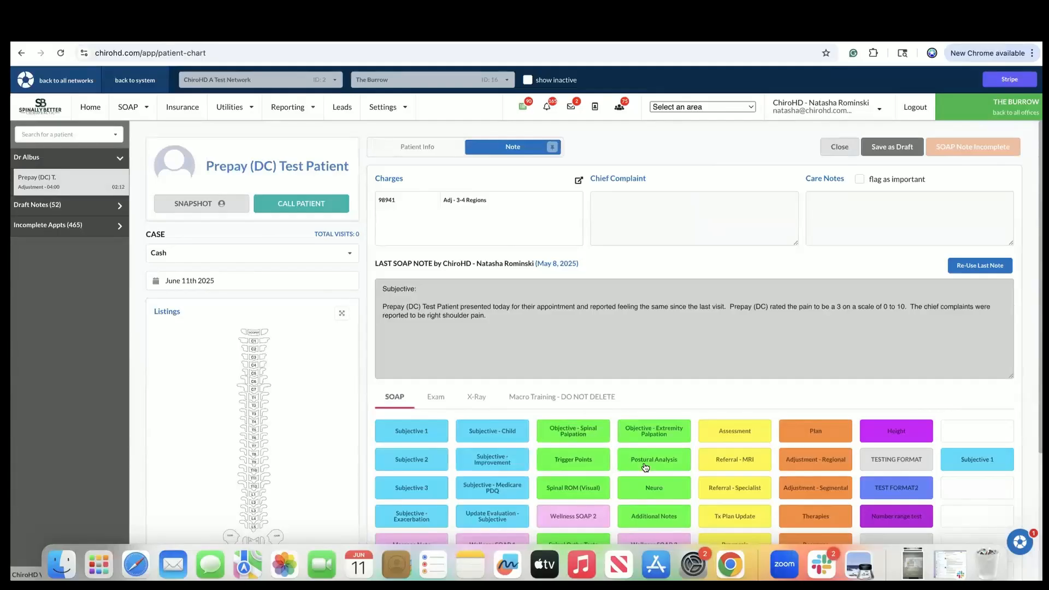
# Add the Subjective - Child text with "complaining of neck pain" to the note and complete the SOAP note.
pyautogui.scroll(-3, 645, 467)
pyautogui.click(490, 359)
pyautogui.click(527, 162)
pyautogui.click(773, 122)
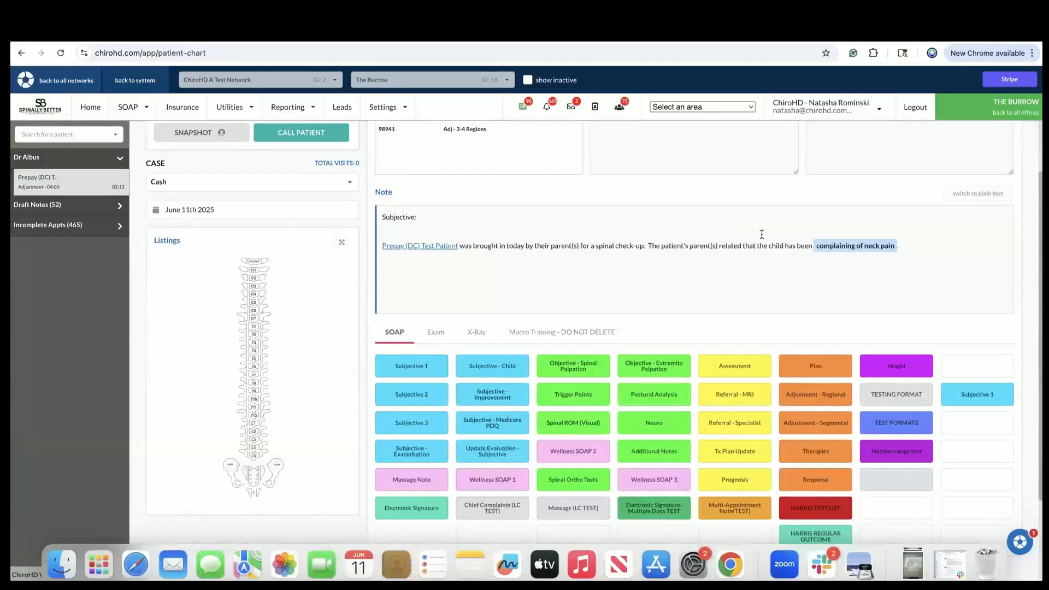
pyautogui.scroll(3, 761, 232)
pyautogui.click(1004, 149)
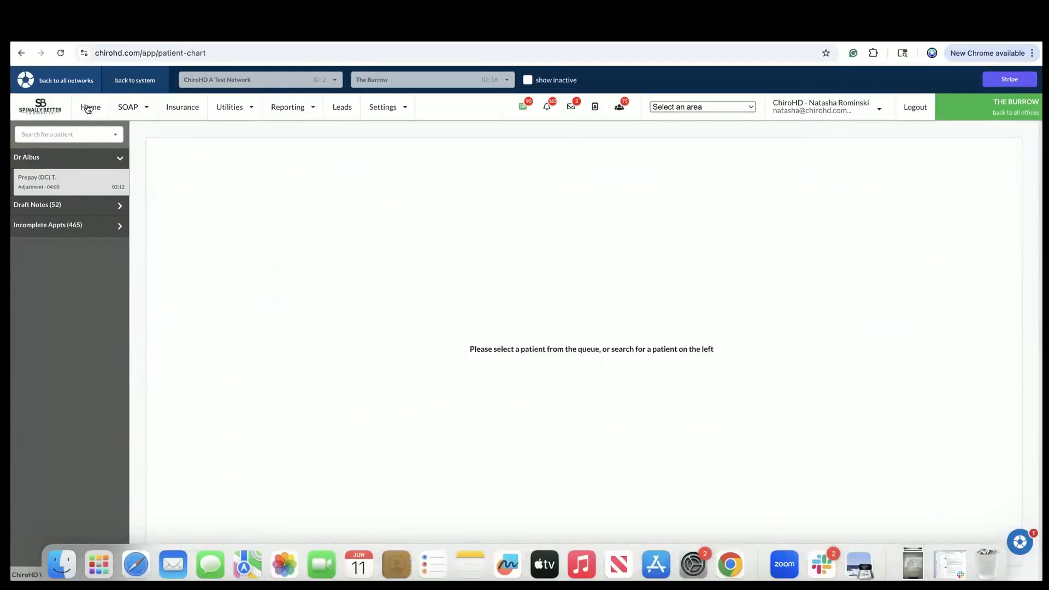
# Return to the calendar and review the Prepay patient's transaction ledger for the visit charge and remaining balance.
pyautogui.click(89, 108)
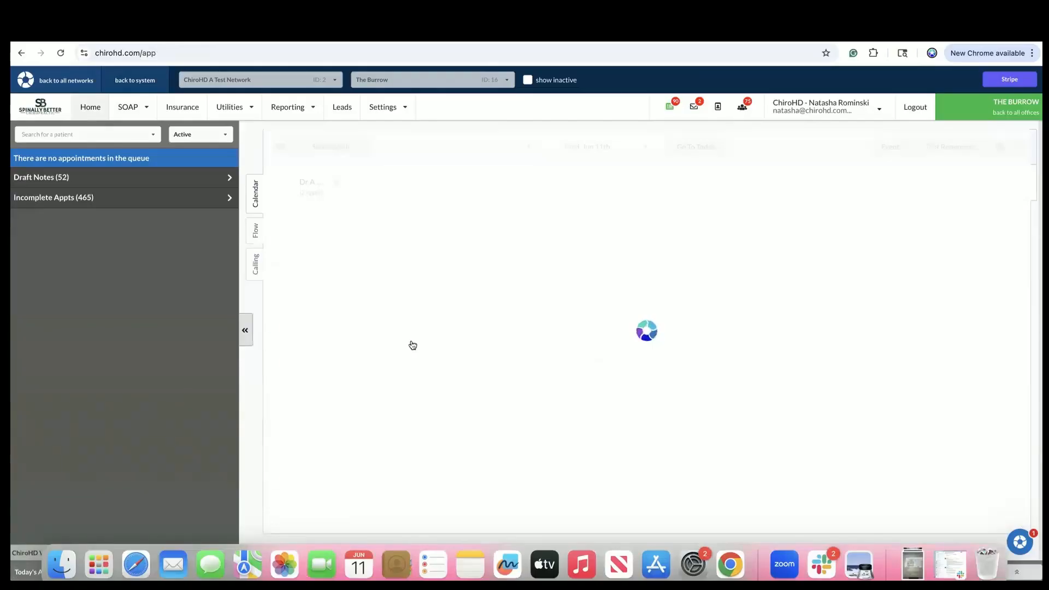
pyautogui.scroll(-7, 412, 346)
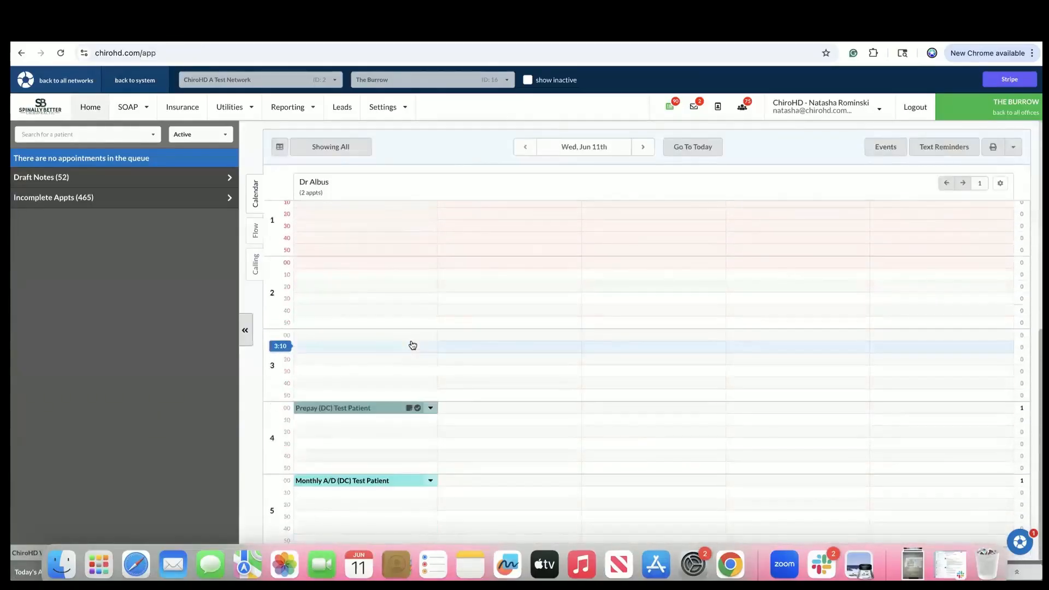
pyautogui.click(351, 409)
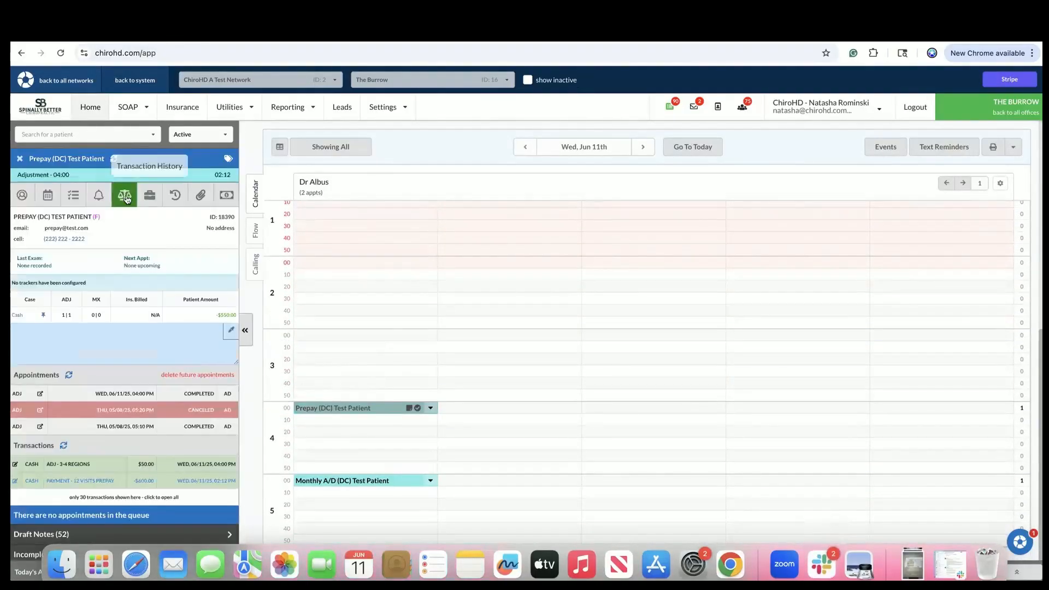
pyautogui.click(126, 203)
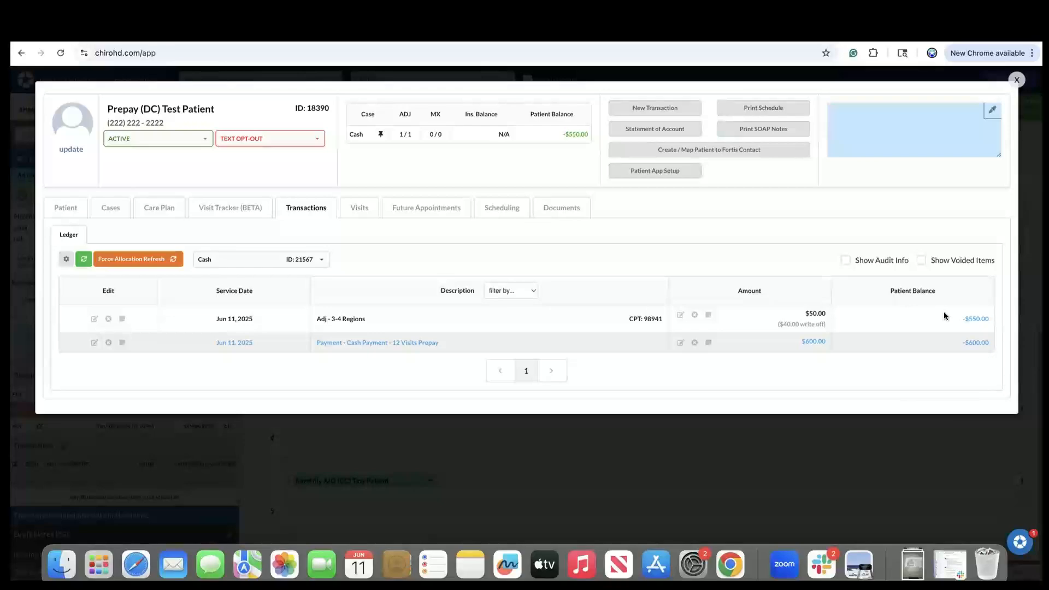
pyautogui.click(1014, 82)
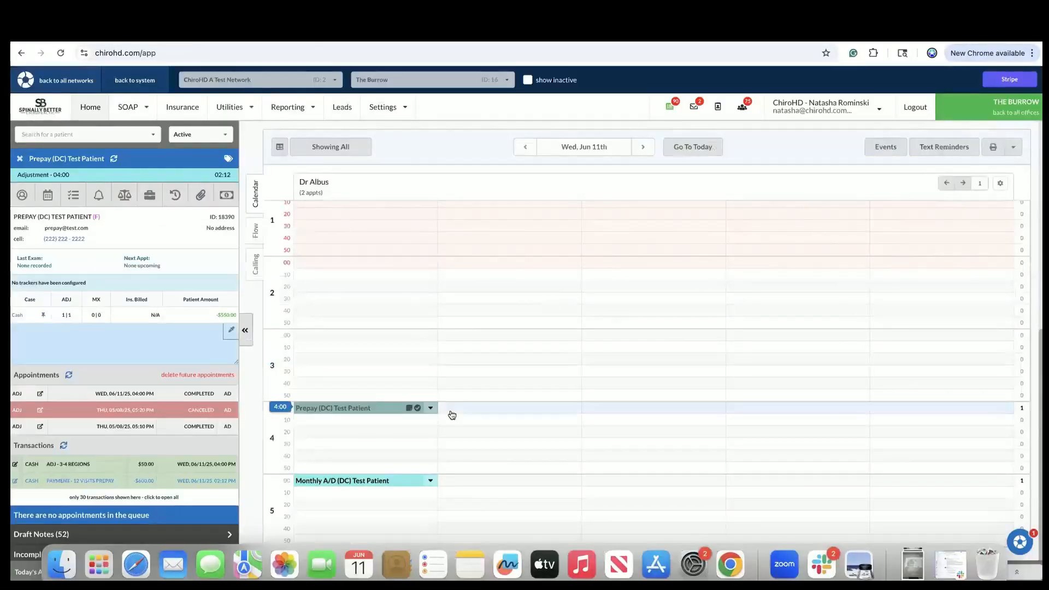
# Start a new transaction for the 5:00 Monthly A/D test patient with a payment line described as "Payment - 12 Visit (Monthly)".
pyautogui.moveTo(360, 488)
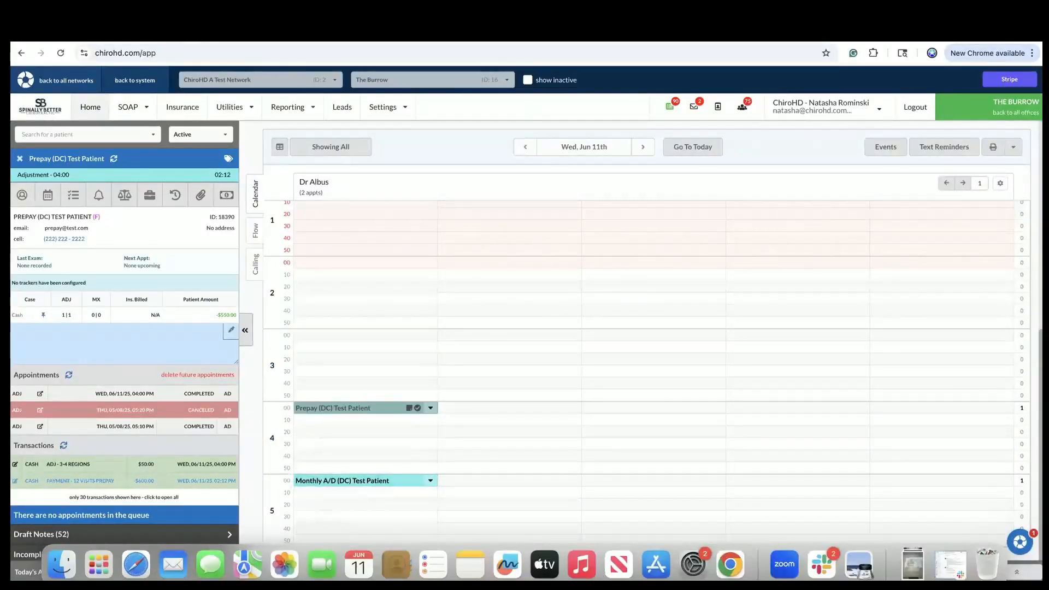
pyautogui.click(333, 488)
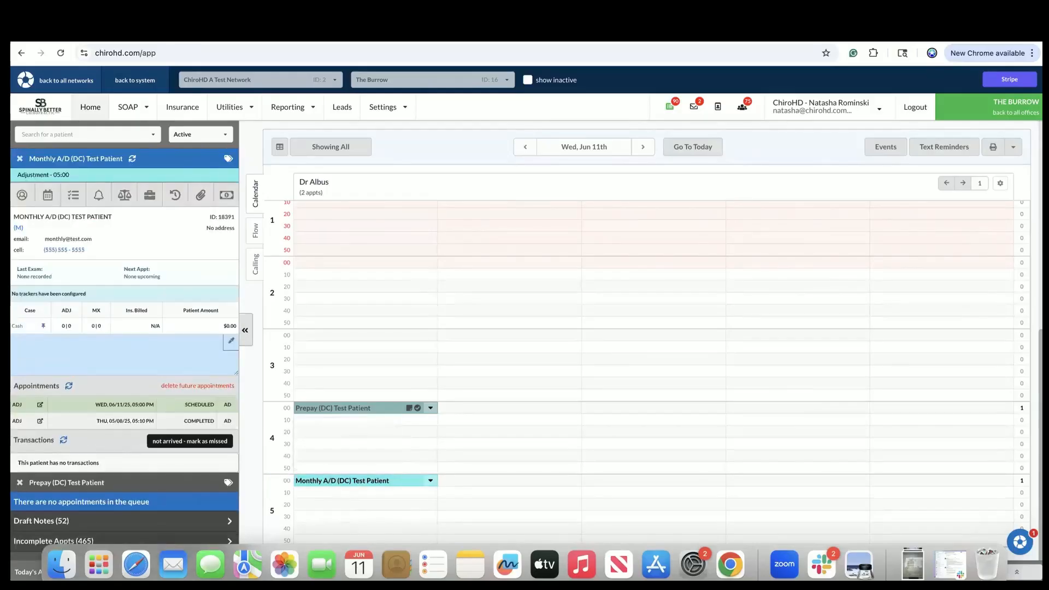
pyautogui.click(228, 191)
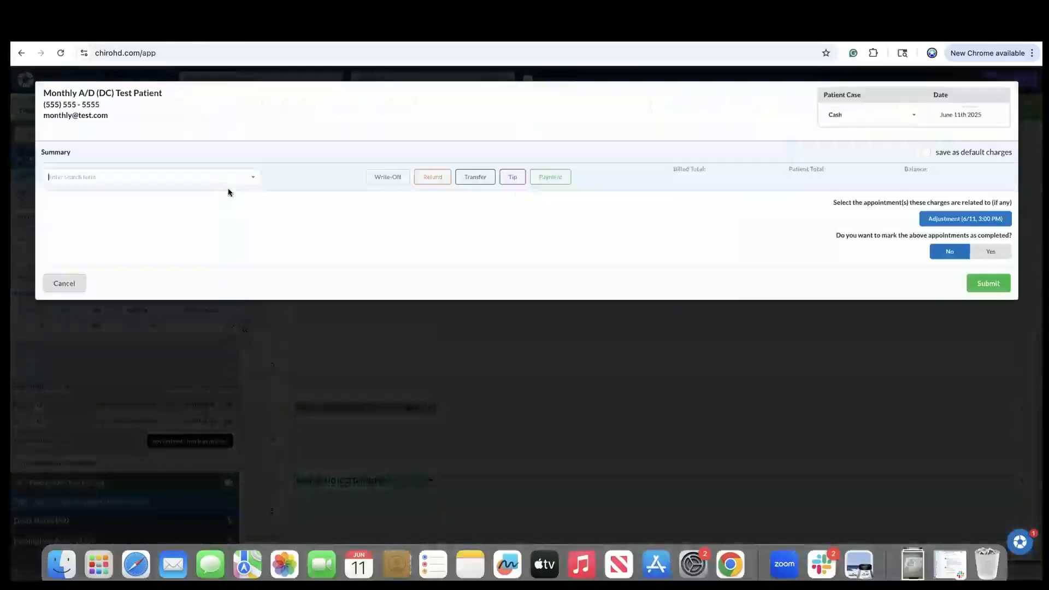
pyautogui.click(553, 178)
pyautogui.click(209, 183)
pyautogui.write('- 12 Visit (Monthly')
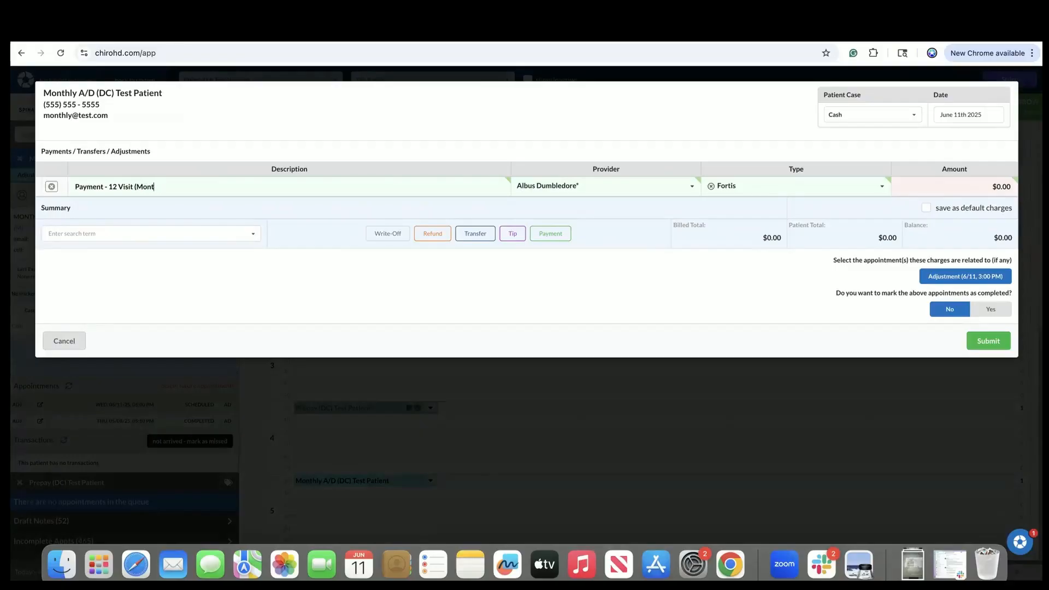
# Set the monthly payment's type to Cash and its amount to 200.00, and submit the transaction.
pyautogui.click(719, 186)
pyautogui.click(734, 287)
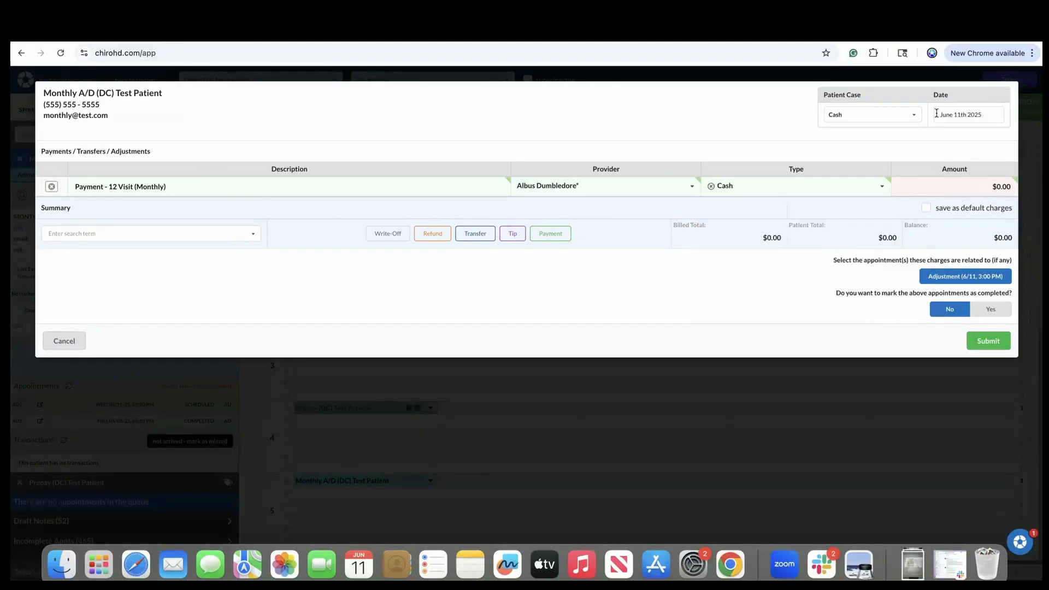
pyautogui.click(989, 188)
pyautogui.write('200.00')
pyautogui.click(1002, 343)
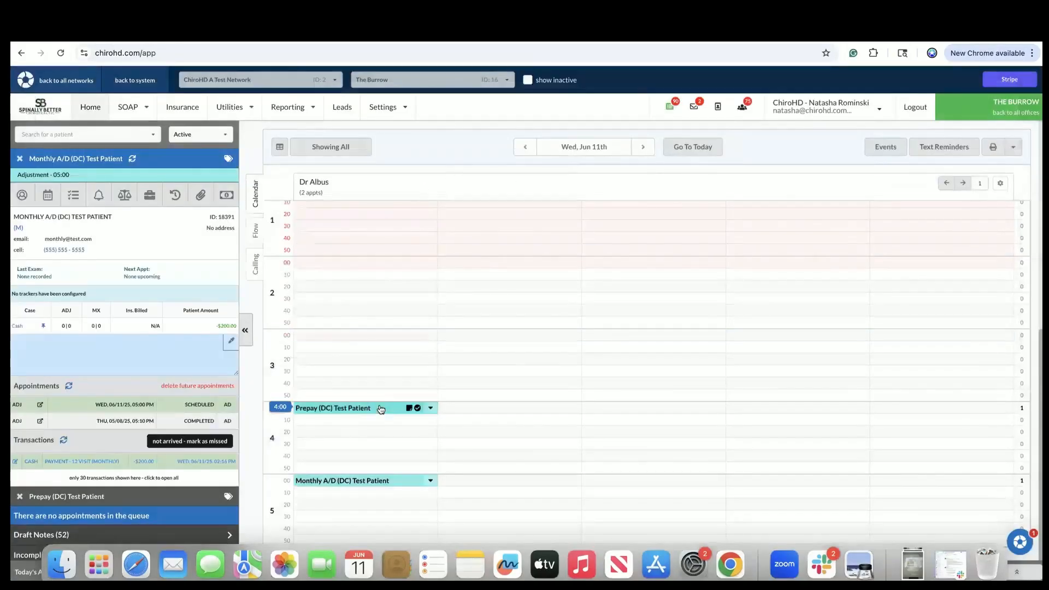
# Open the Monthly A/D test patient's Cash case defaults and add the Adj - 3-4 Regions (98941) service.
pyautogui.click(125, 196)
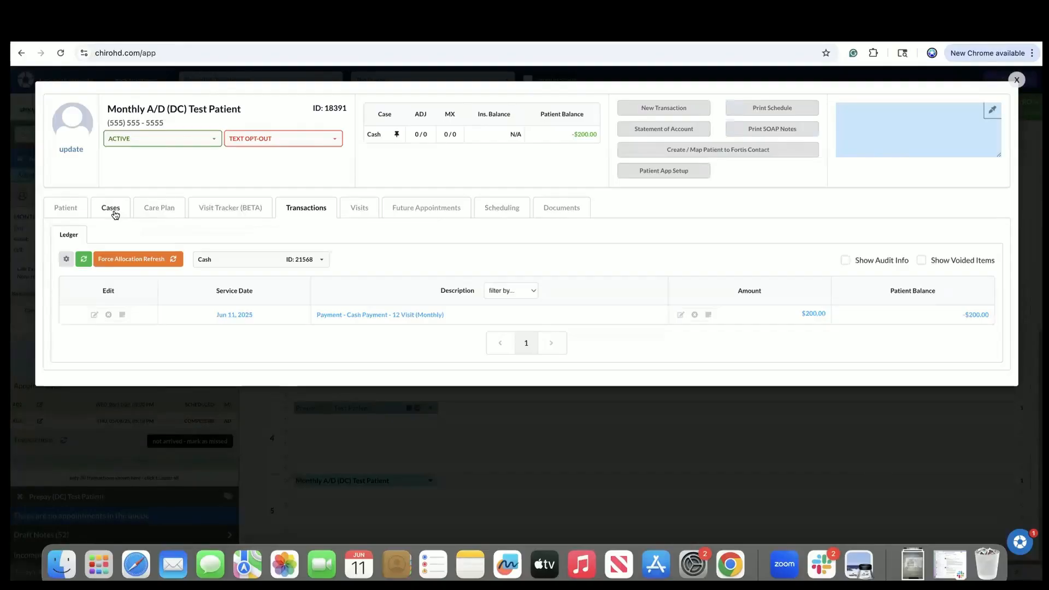
pyautogui.click(113, 210)
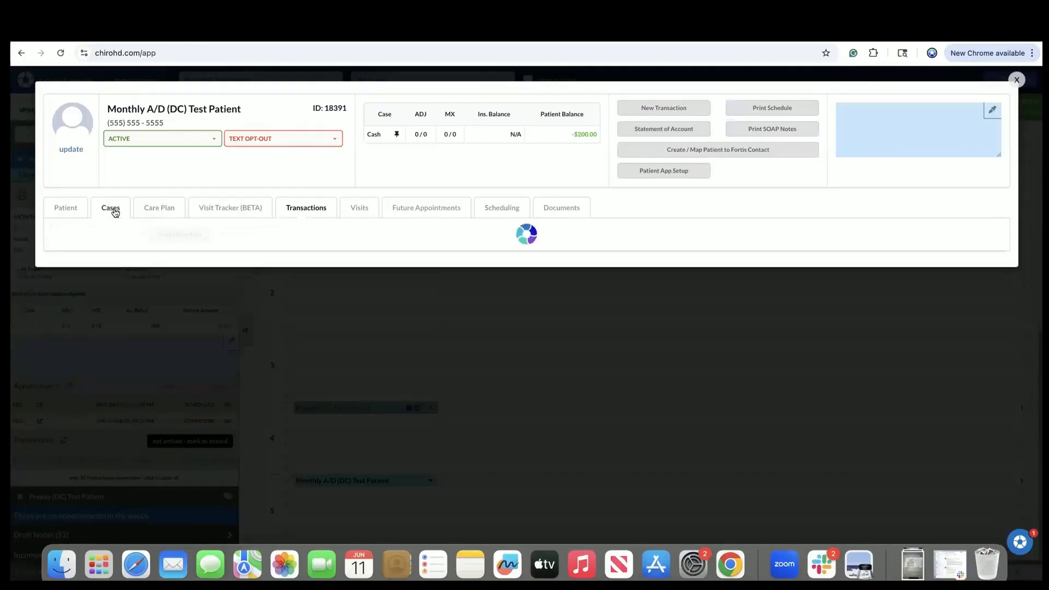
pyautogui.click(385, 244)
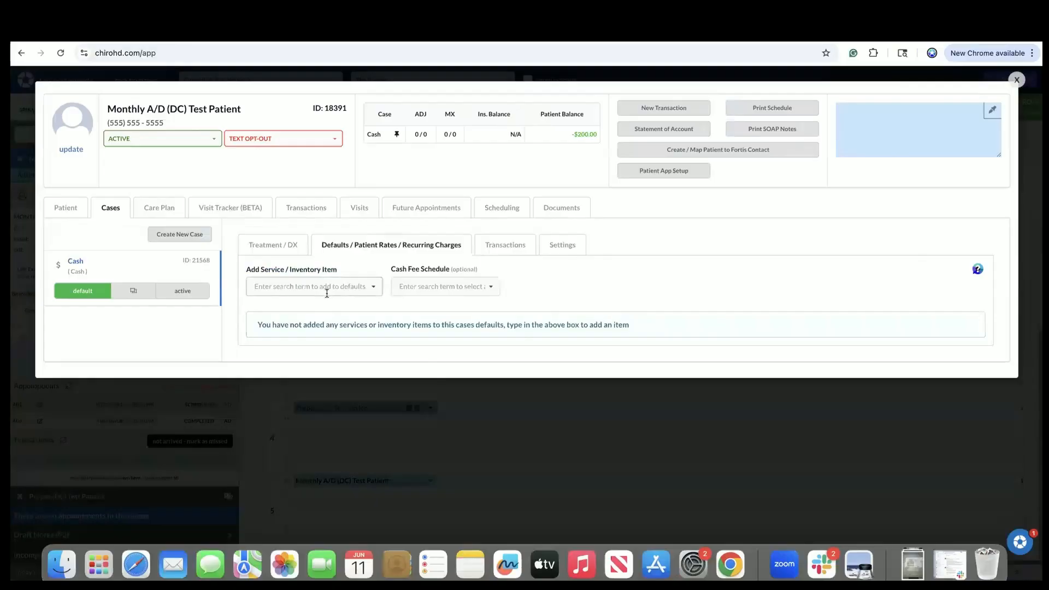
pyautogui.click(326, 287)
pyautogui.write('adj')
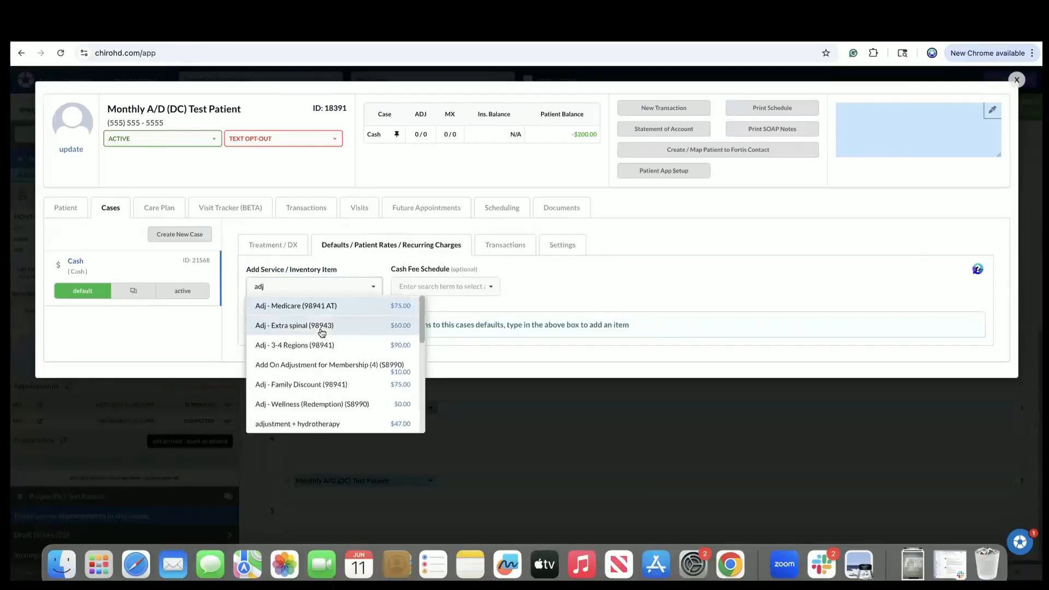
pyautogui.click(318, 343)
# Set the default adjustment's write-off amount to 40.00 with the reason Professional Write-Off, and save the case changes.
pyautogui.click(567, 346)
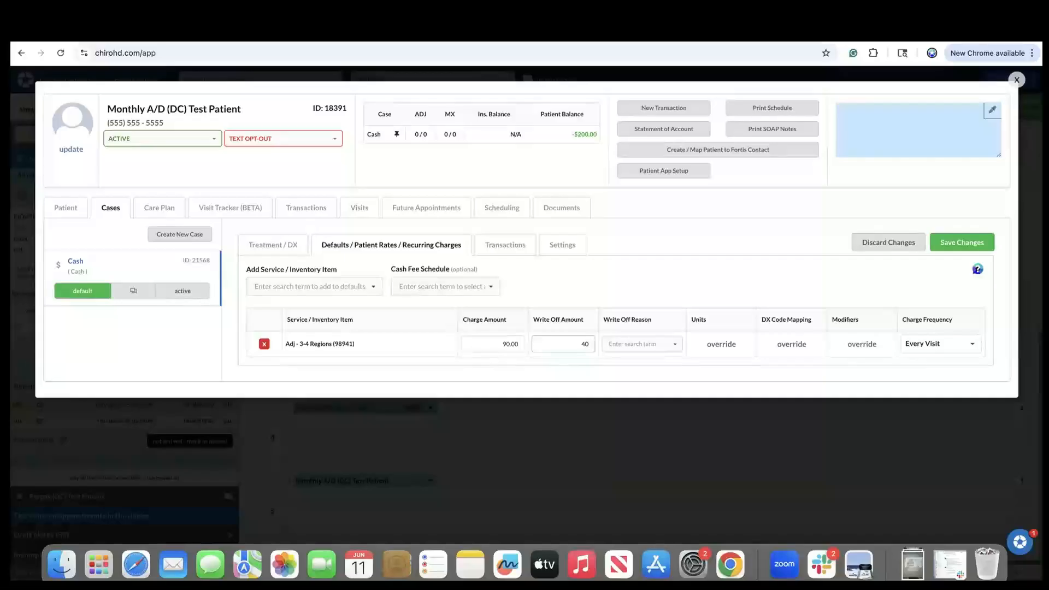
pyautogui.click(607, 345)
pyautogui.write('pro')
pyautogui.click(623, 398)
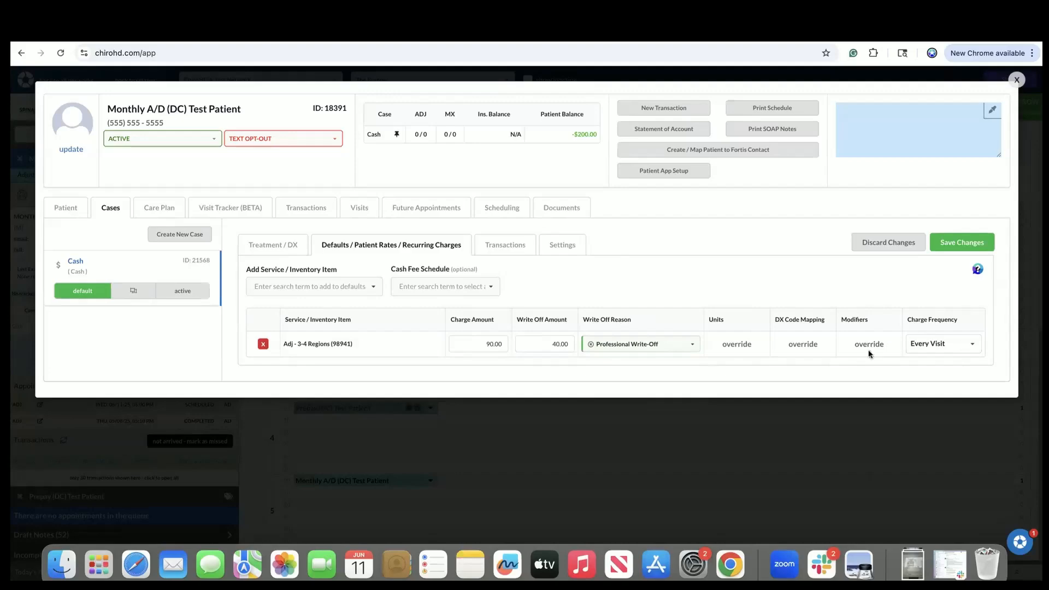
pyautogui.click(981, 245)
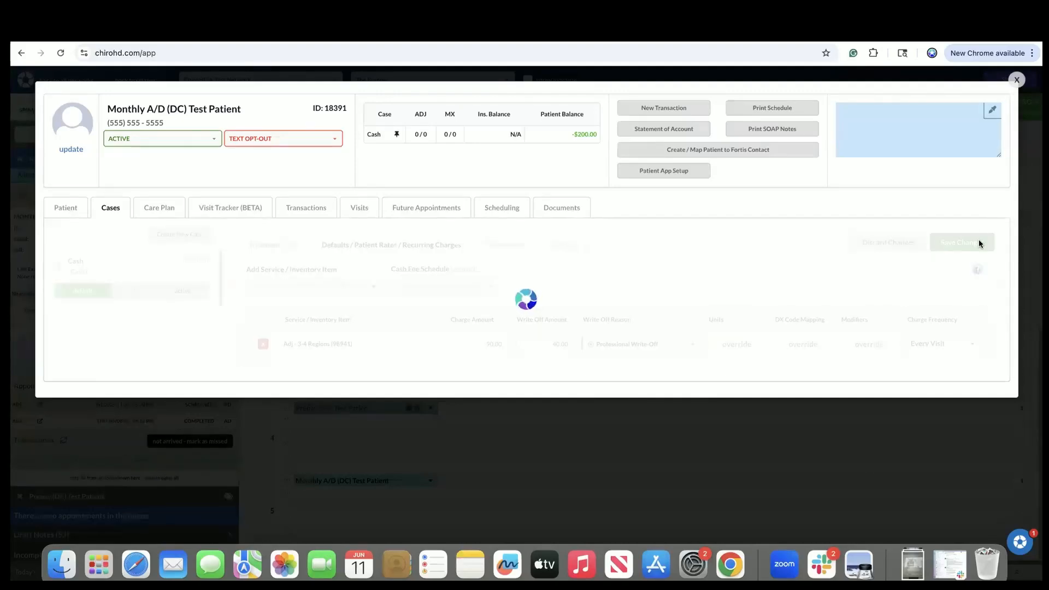
# Close the patient record, reload the calendar, and mark the 5:00 Monthly A/D test patient's appointment as arrived.
pyautogui.click(1017, 81)
pyautogui.click(61, 53)
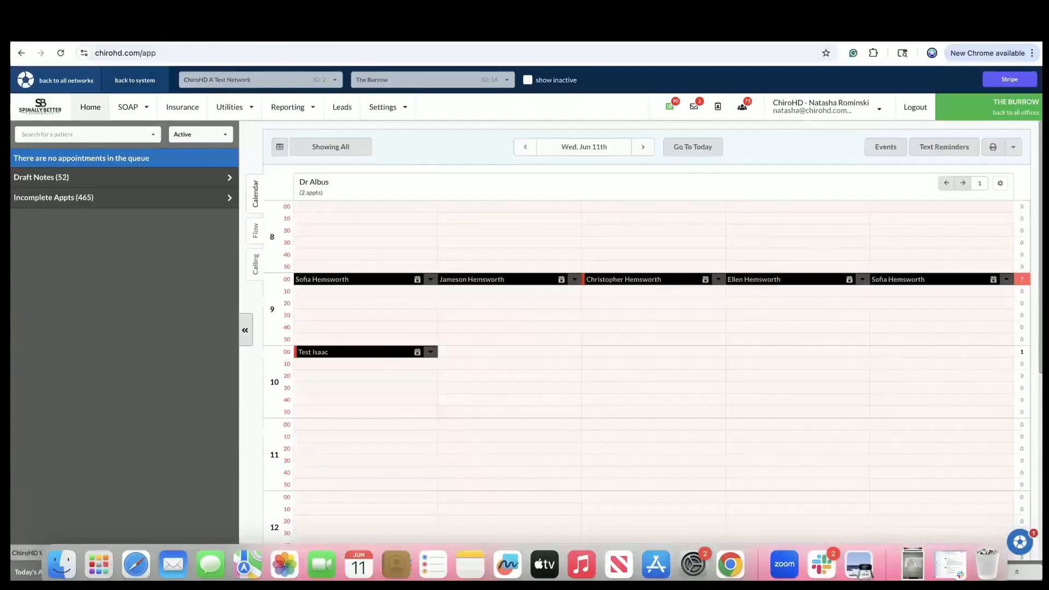
pyautogui.scroll(-7, 440, 424)
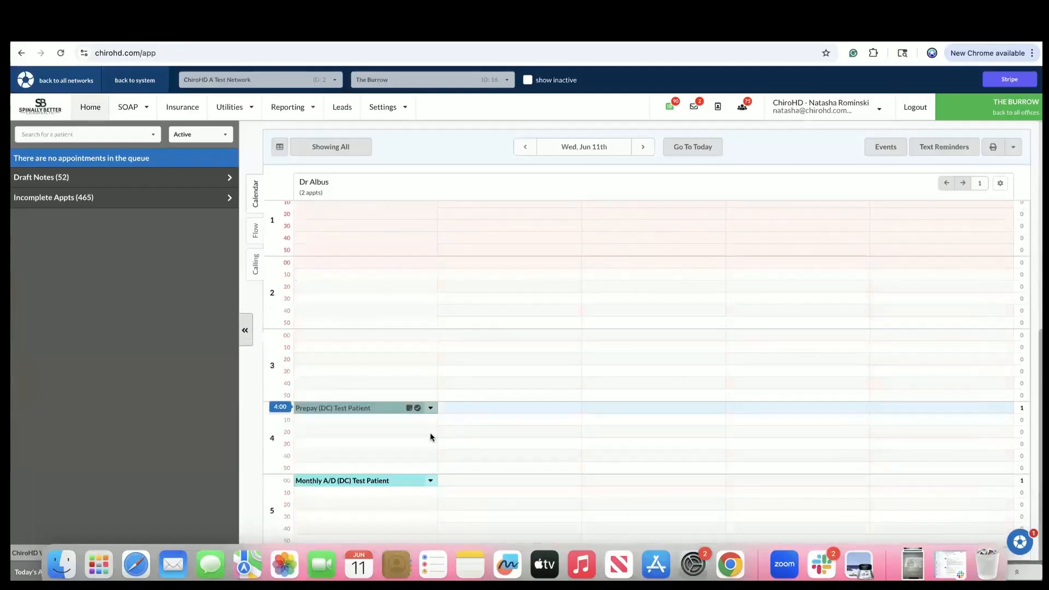
pyautogui.click(432, 480)
pyautogui.click(398, 333)
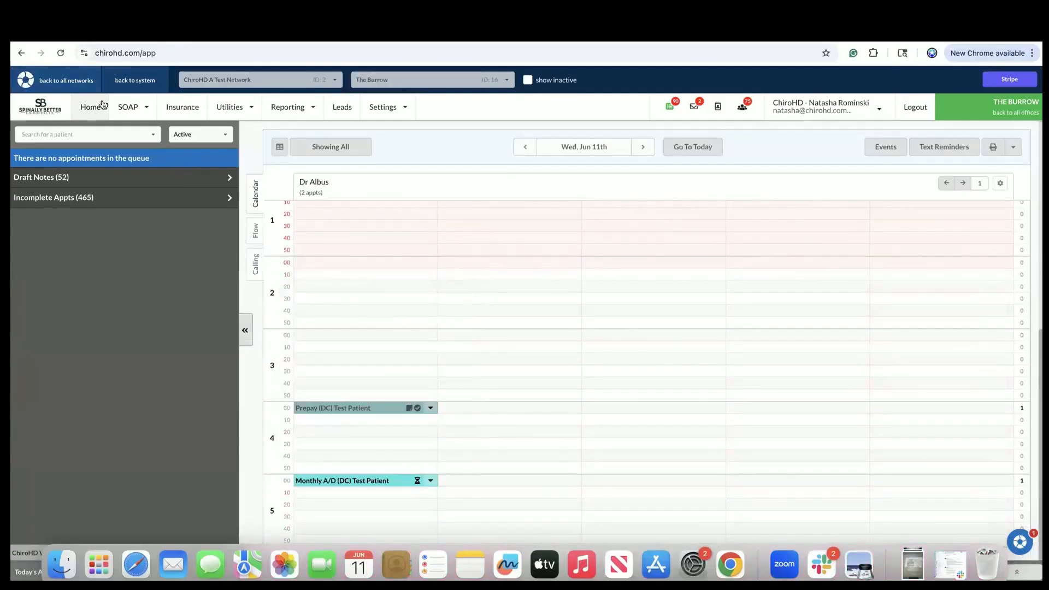
# Open the Monthly A/D test patient's visit note from the patient chart queue.
pyautogui.click(144, 171)
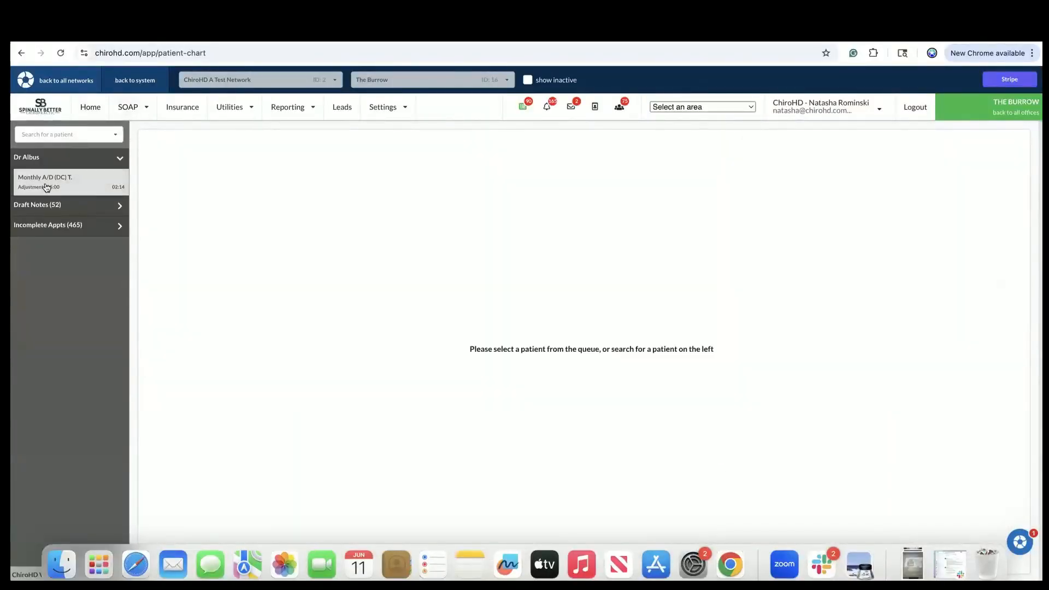
pyautogui.click(46, 188)
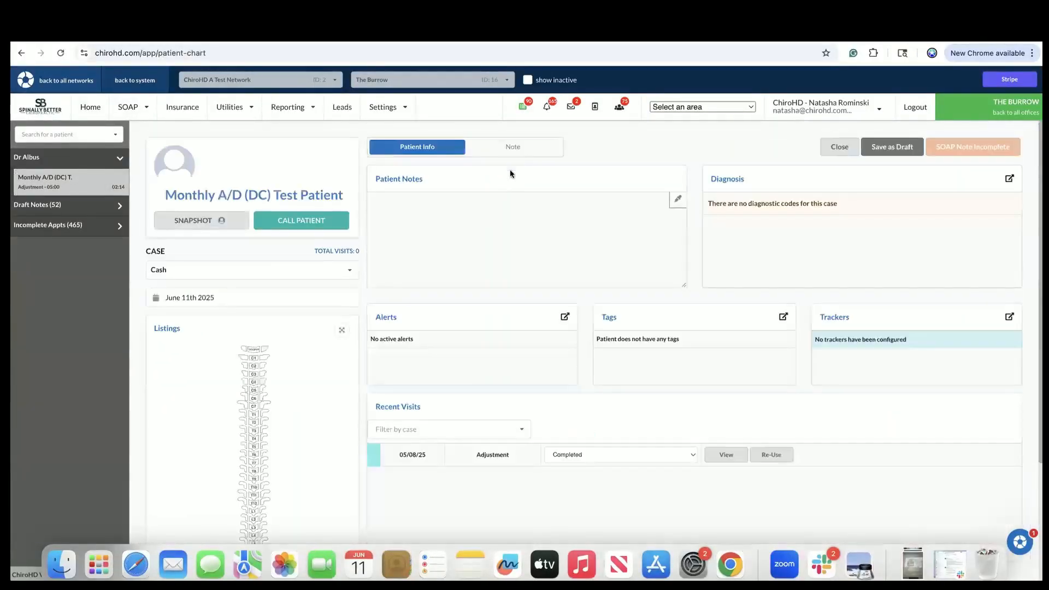
pyautogui.click(514, 149)
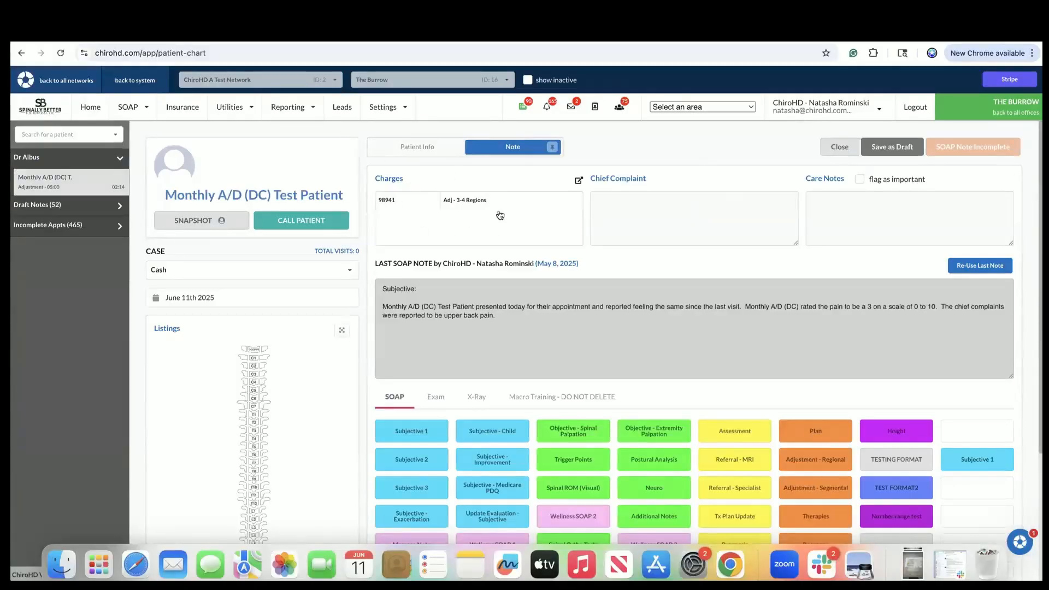
# Add Subjective 2 text reporting better, pain scale 2, and mid back, low back and right knee pain, and submit the SOAP note.
pyautogui.click(409, 459)
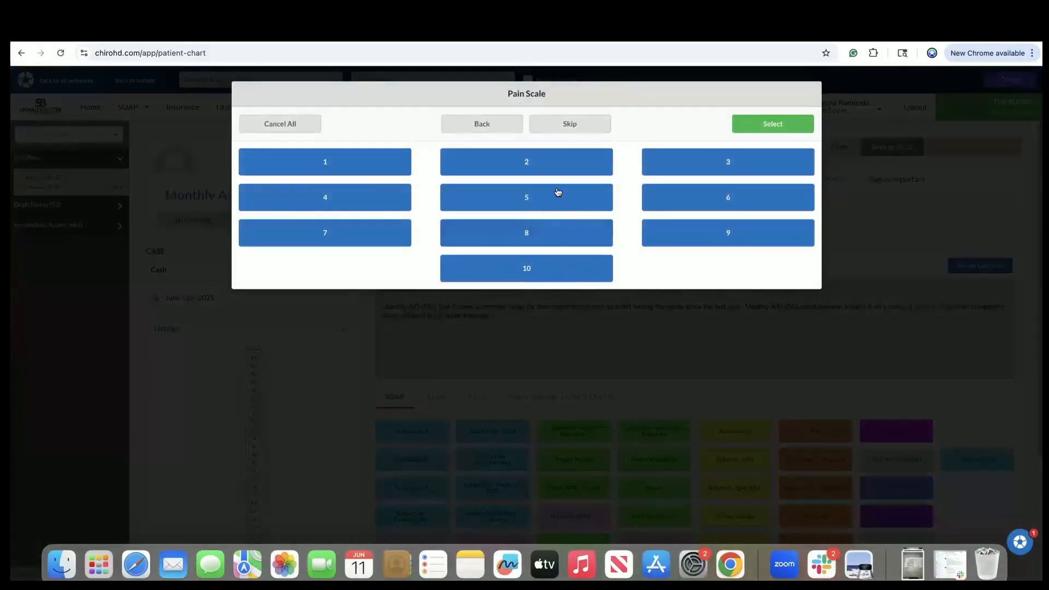
pyautogui.click(350, 197)
pyautogui.click(538, 197)
pyautogui.click(557, 226)
pyautogui.click(773, 124)
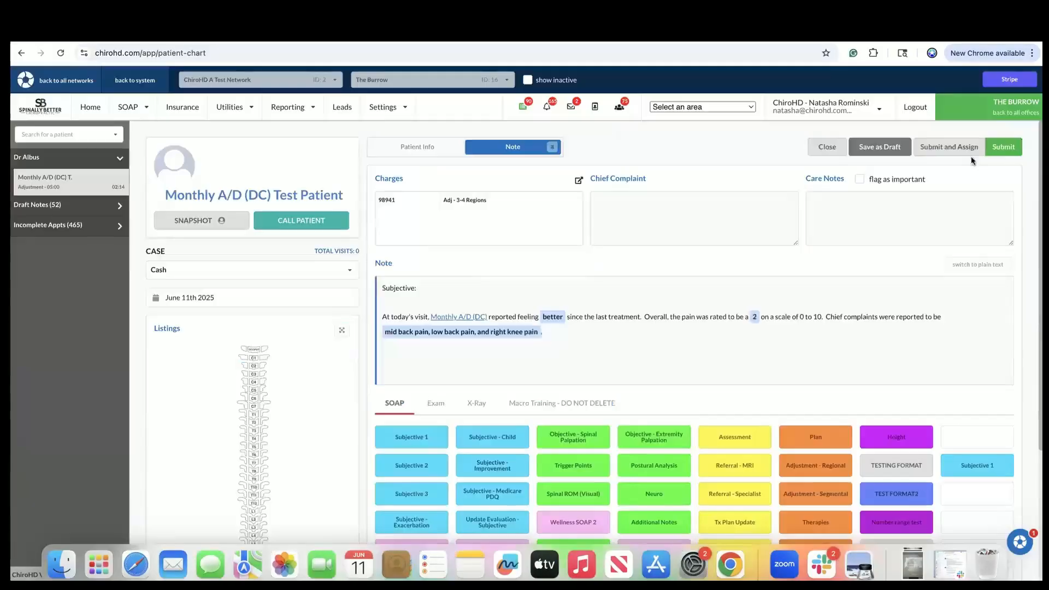
pyautogui.click(1004, 148)
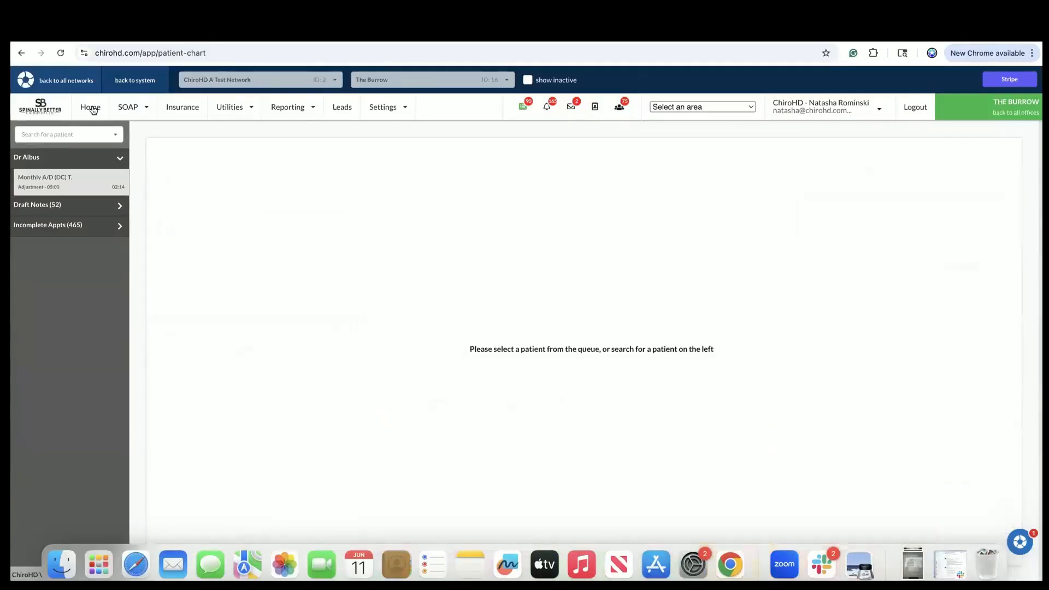
# Return to the calendar and review the Monthly A/D test patient's transaction ledger for the visit charge and remaining balance.
pyautogui.click(90, 107)
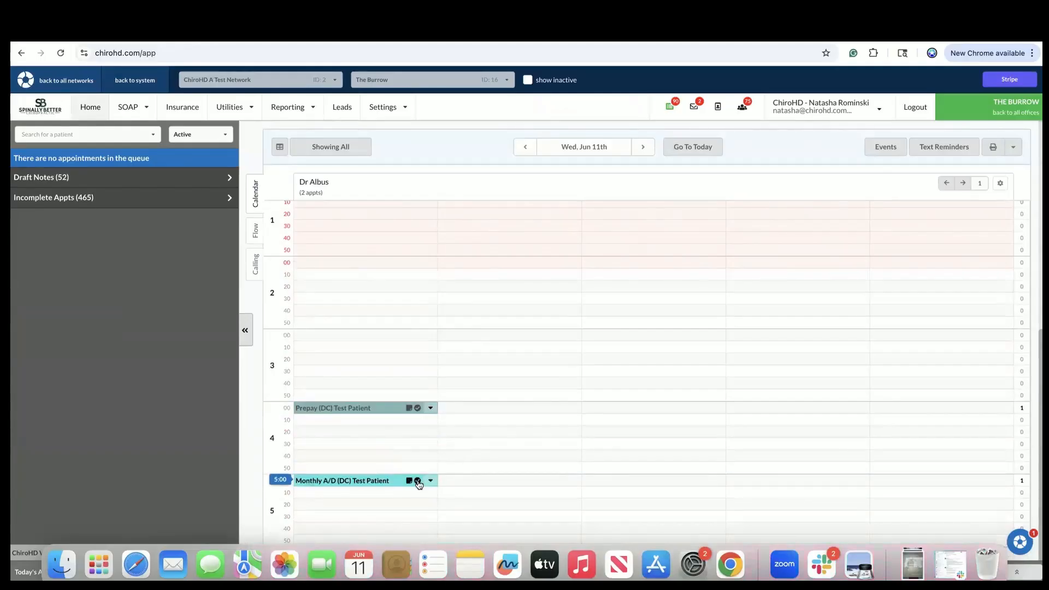
pyautogui.click(370, 481)
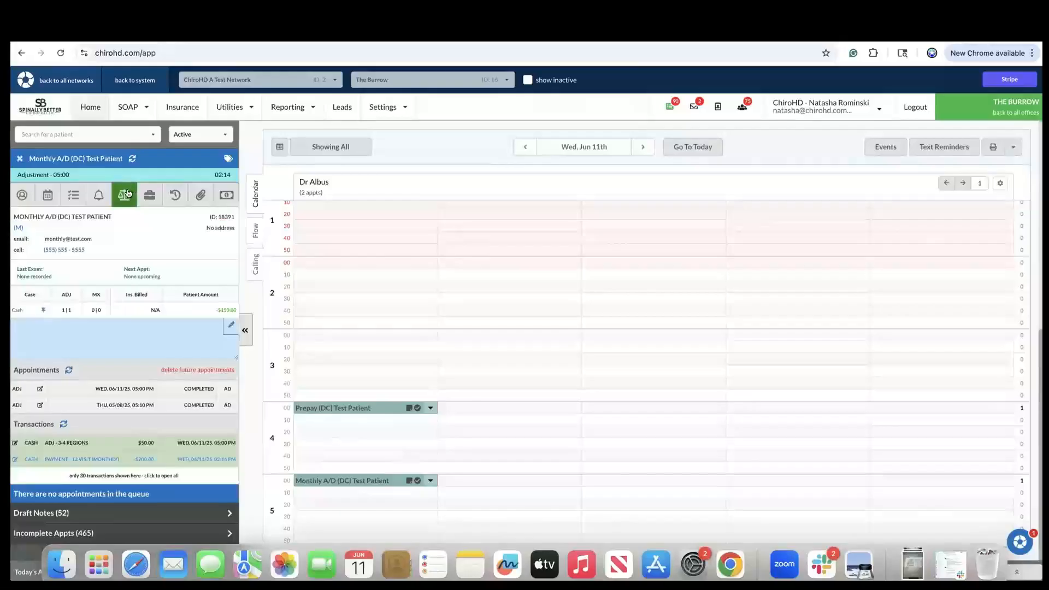
pyautogui.click(124, 195)
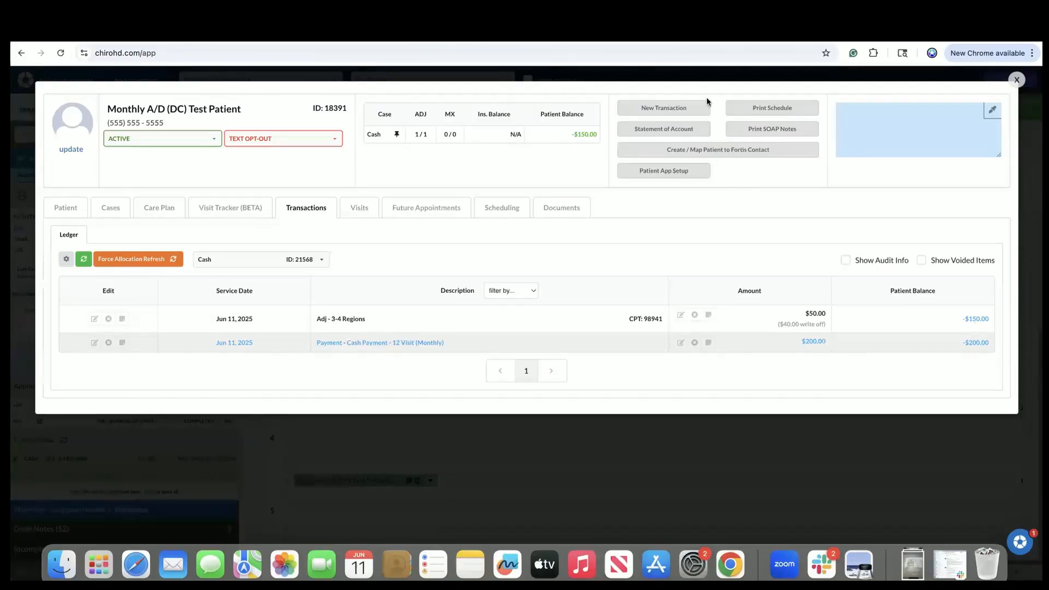
# Create a new transaction charging Adj - 3-4 Regions (98941) at the default rate and submit it.
pyautogui.click(661, 107)
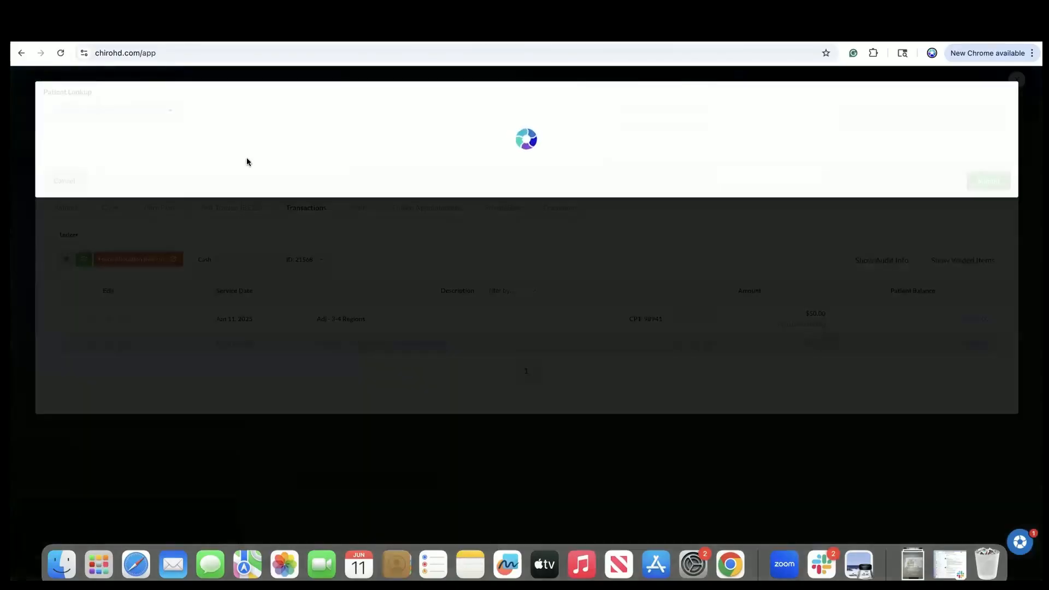
pyautogui.click(116, 175)
pyautogui.write('adj')
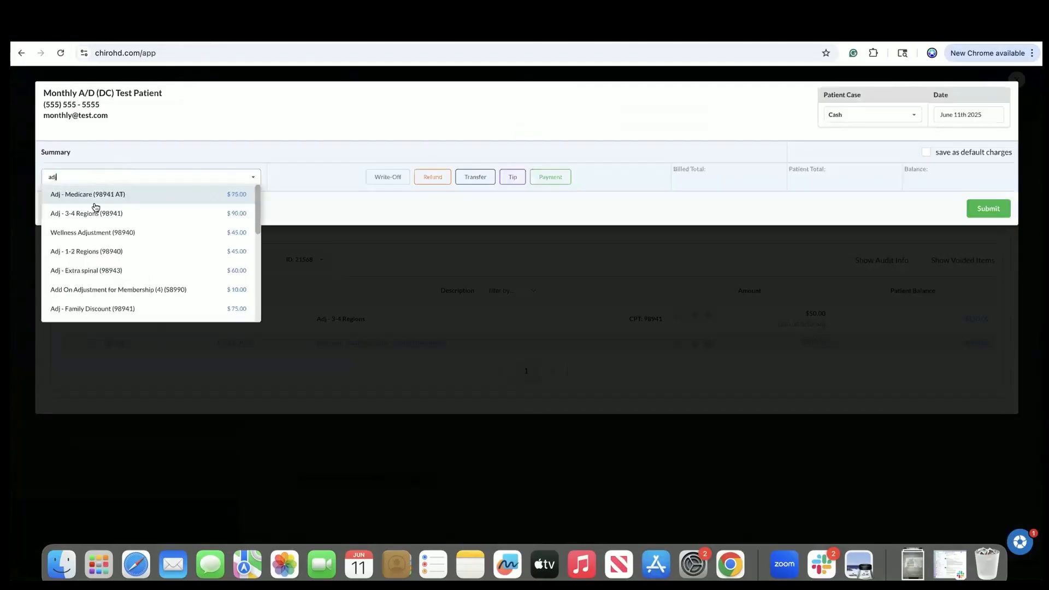
pyautogui.click(97, 212)
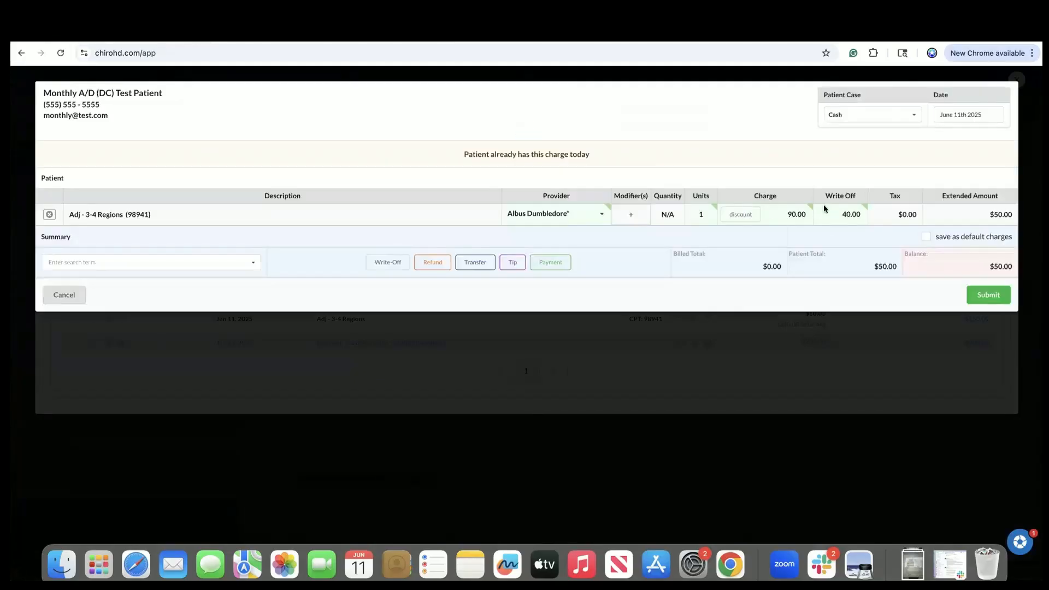
pyautogui.click(989, 295)
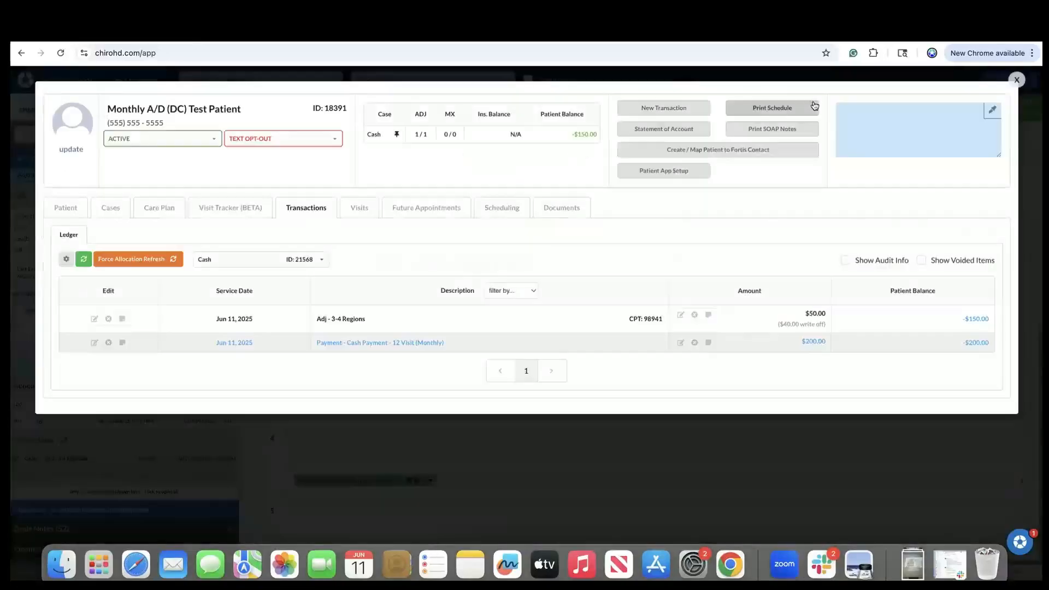
# Submit one more Adj - 3-4 Regions (98941) charge for the same patient in another transaction.
pyautogui.click(683, 108)
pyautogui.write('adj')
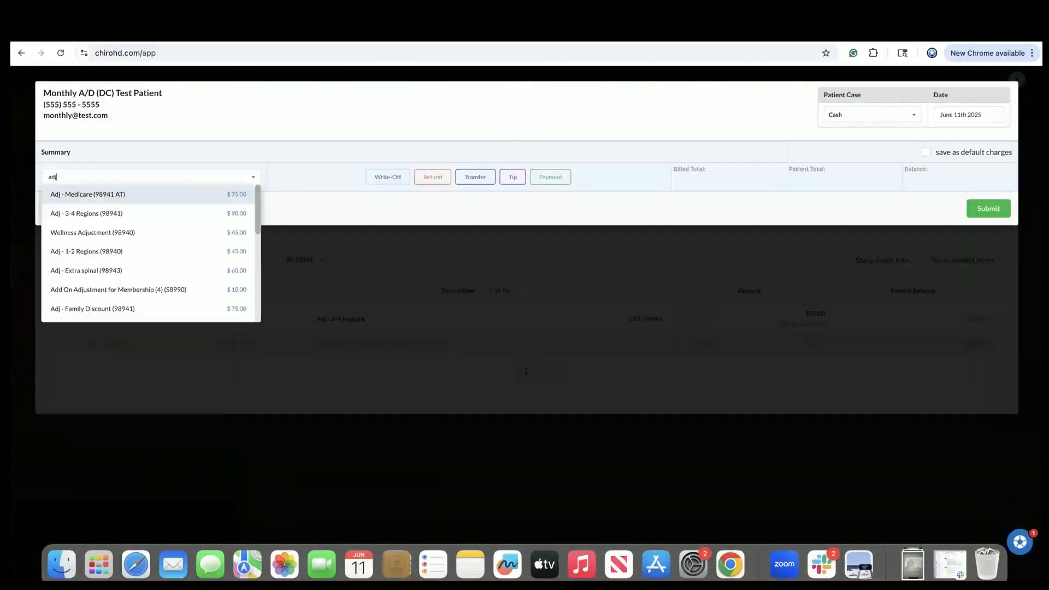
pyautogui.click(99, 220)
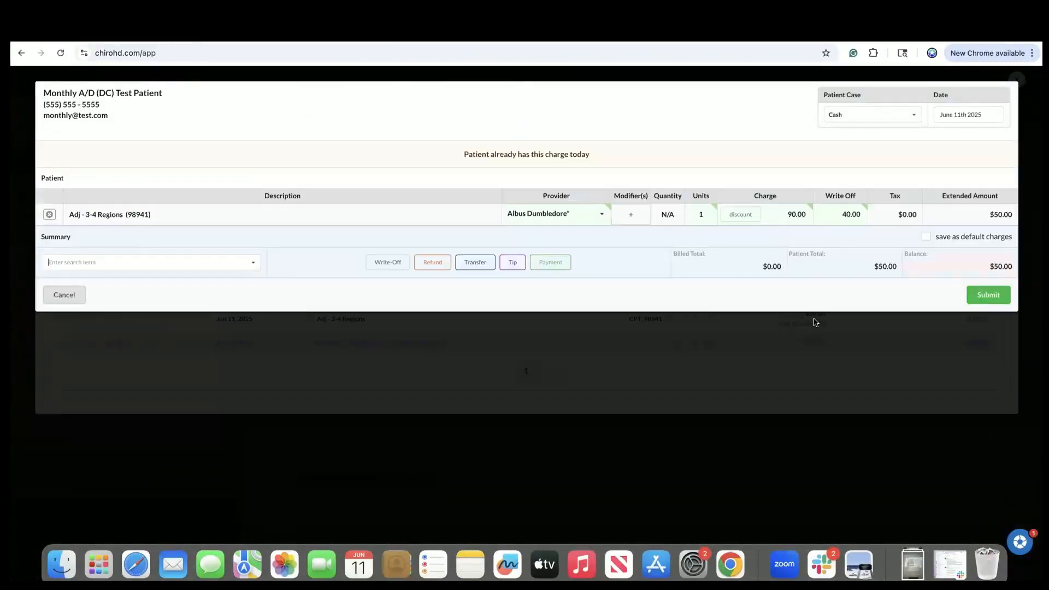
pyautogui.click(1004, 298)
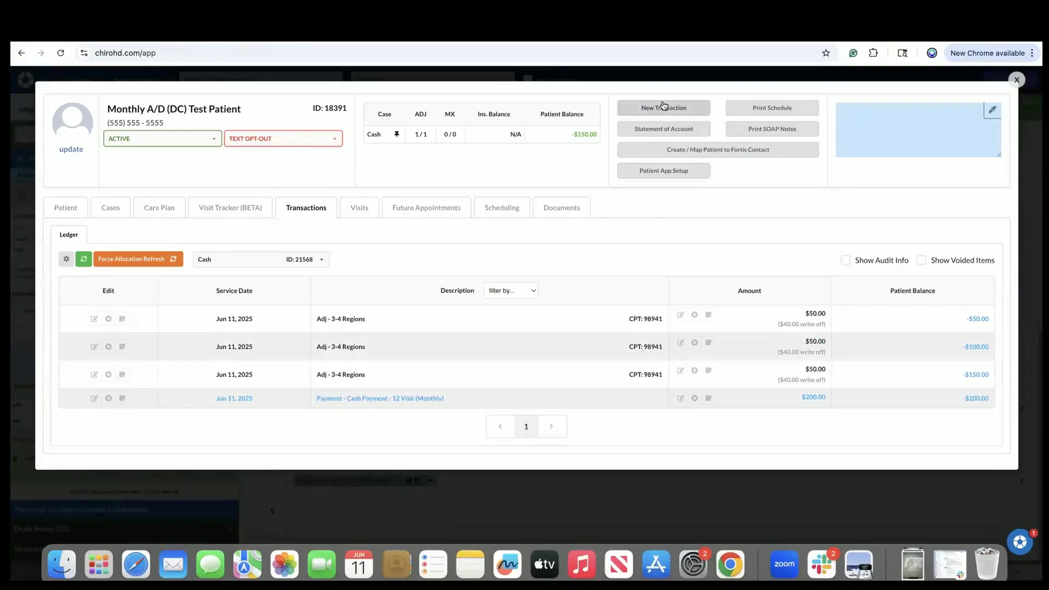
# Record another monthly payment for the patient with type Cash and amount 200, and submit the transaction.
pyautogui.click(664, 108)
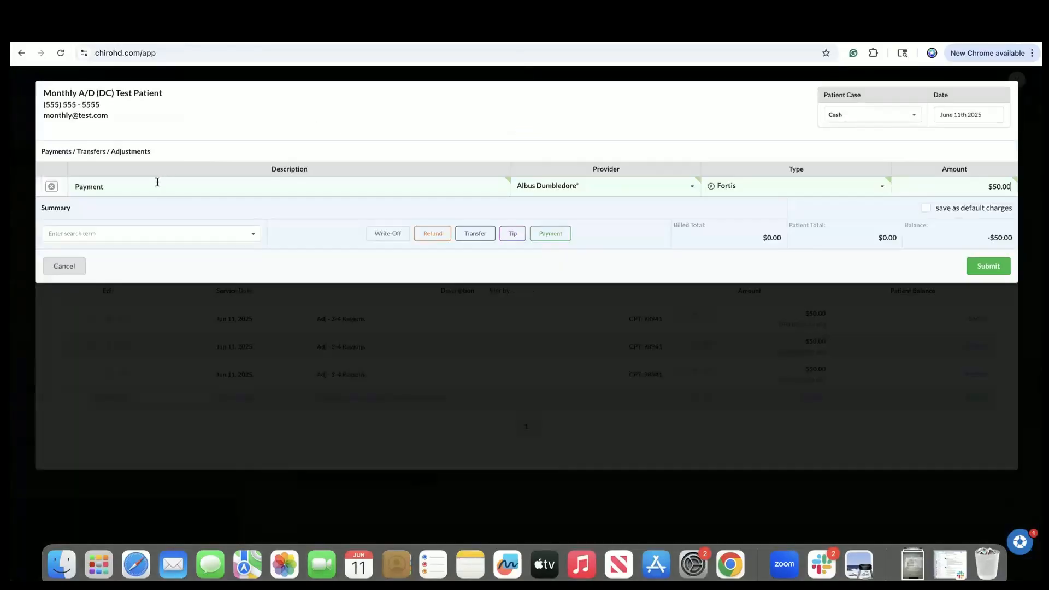
pyautogui.click(761, 187)
pyautogui.click(737, 282)
pyautogui.moveTo(953, 185); pyautogui.dragTo(1041, 190)
pyautogui.write('200')
pyautogui.click(988, 266)
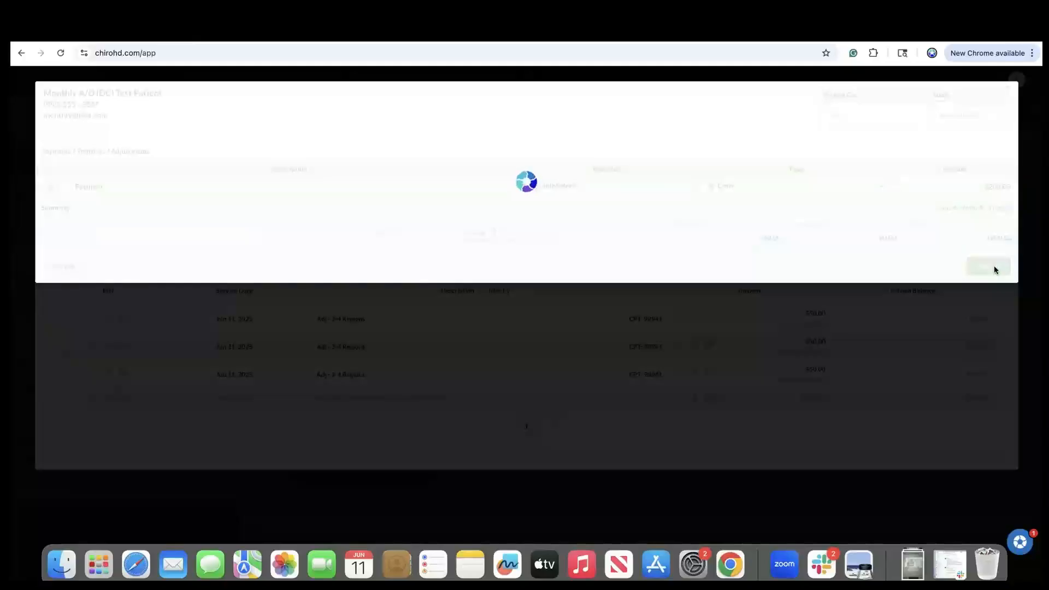